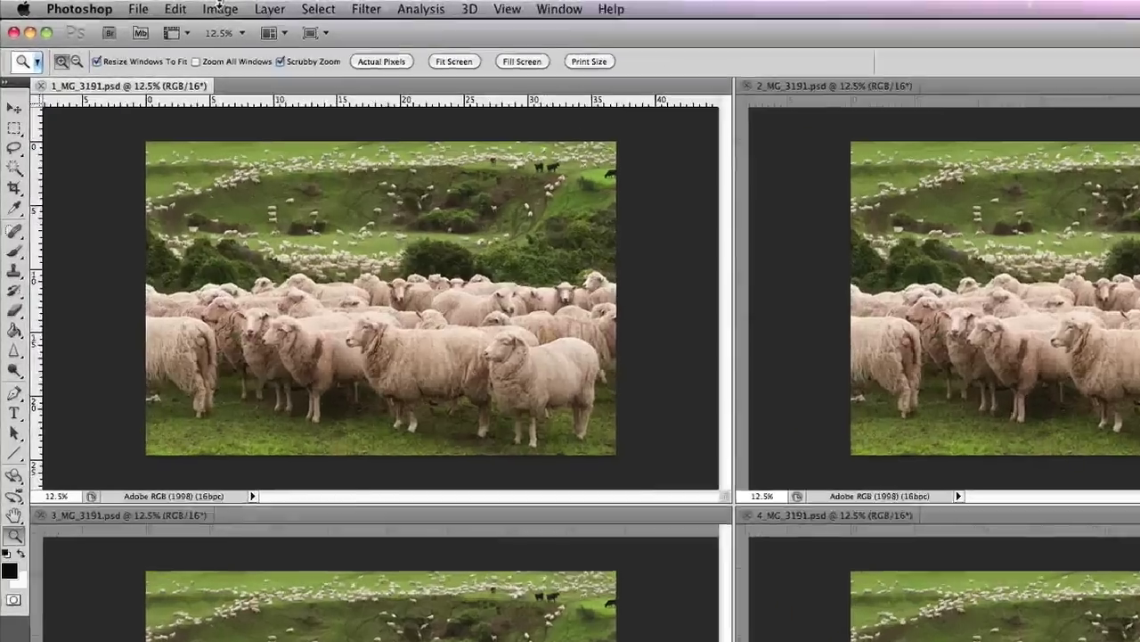
# Step: Open Image Size for the first sheep copy, showing 4368 × 2912 pixels at 300 ppi
pyautogui.click(219, 8)
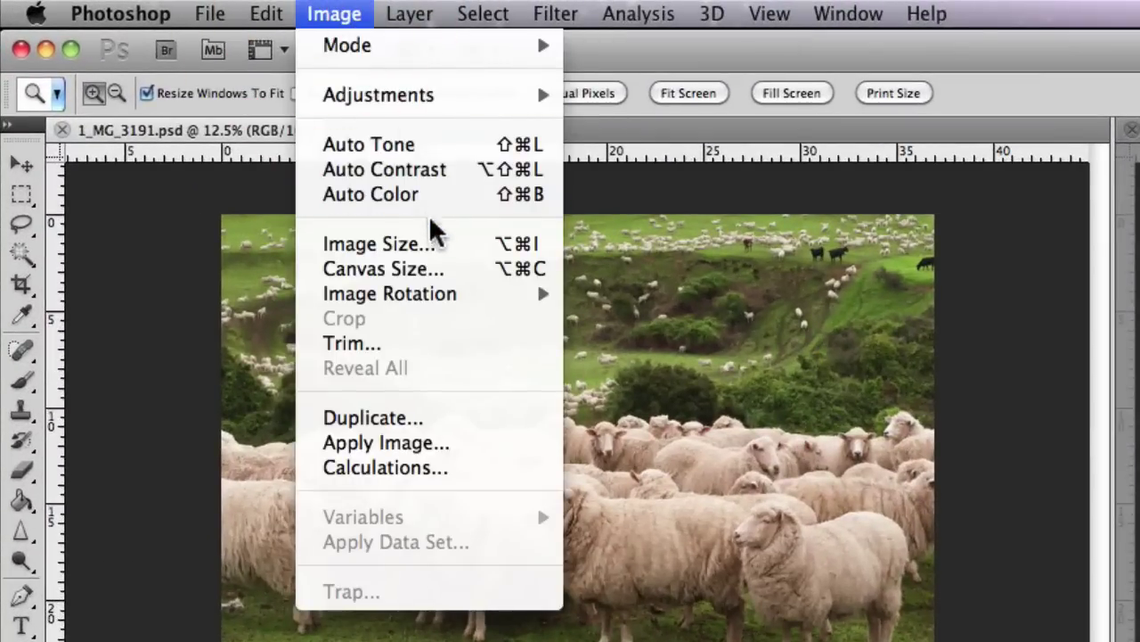
pyautogui.click(466, 246)
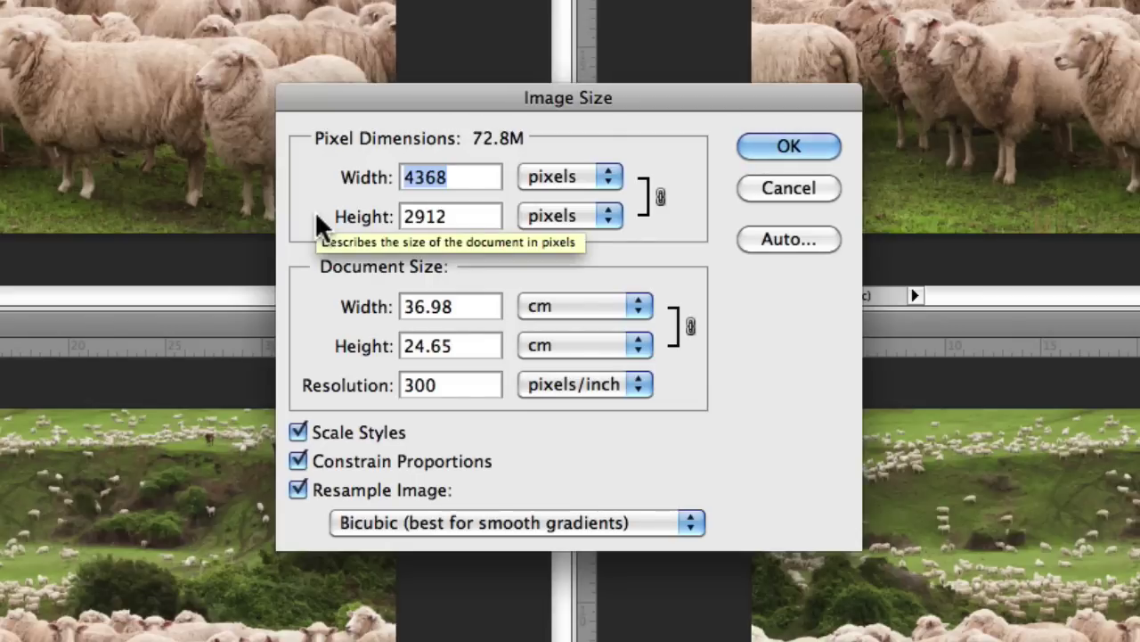
pyautogui.click(613, 178)
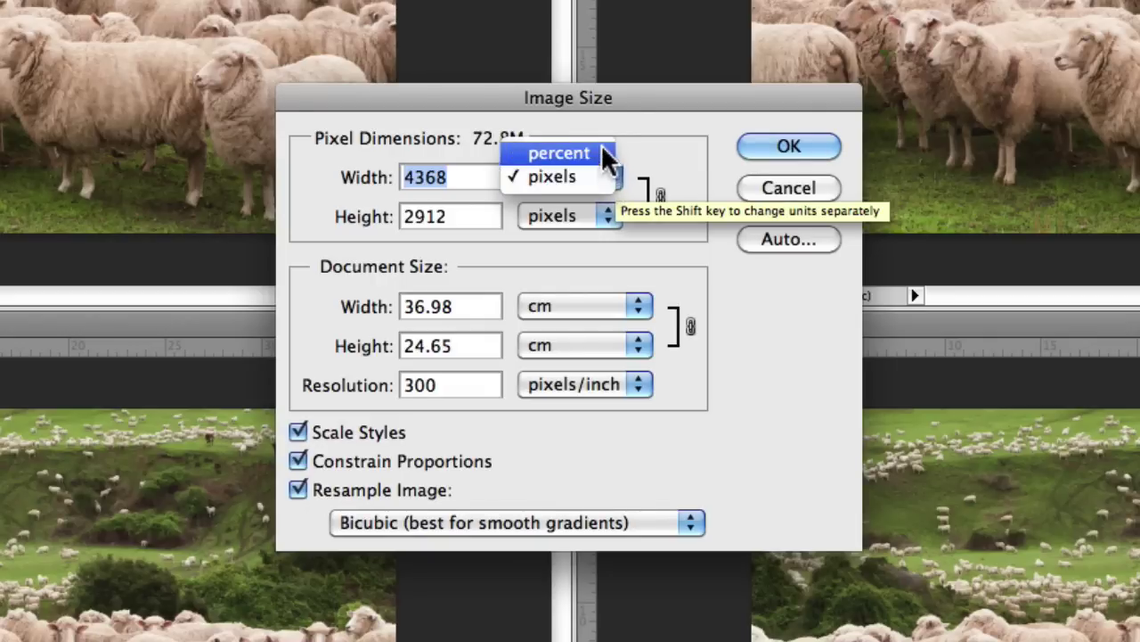
pyautogui.click(603, 177)
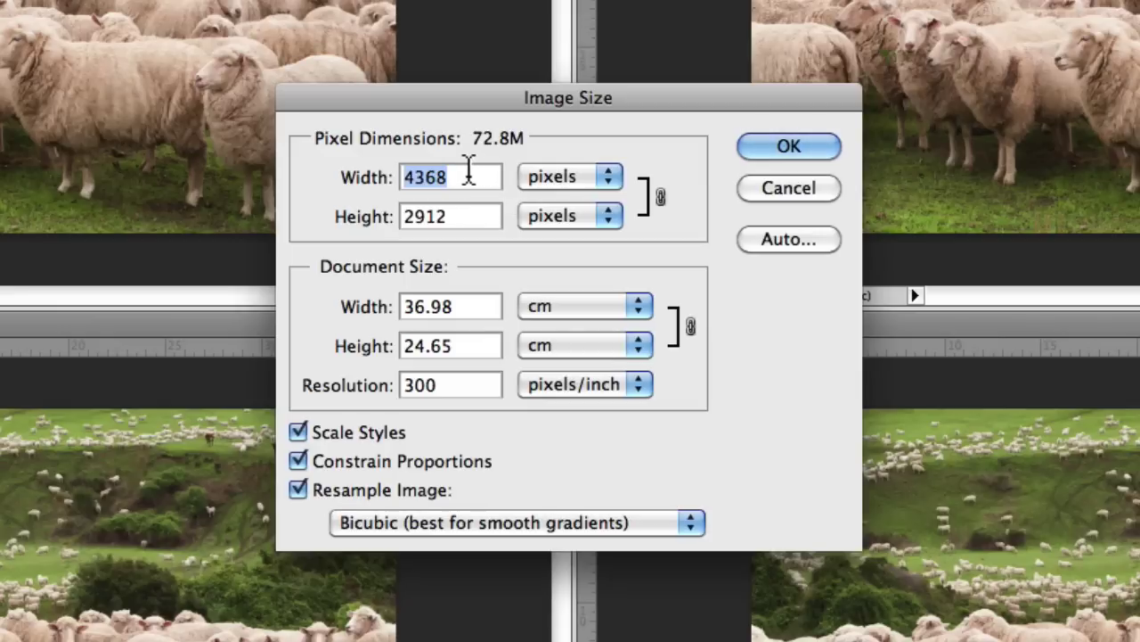
pyautogui.moveTo(477, 173); pyautogui.dragTo(367, 174)
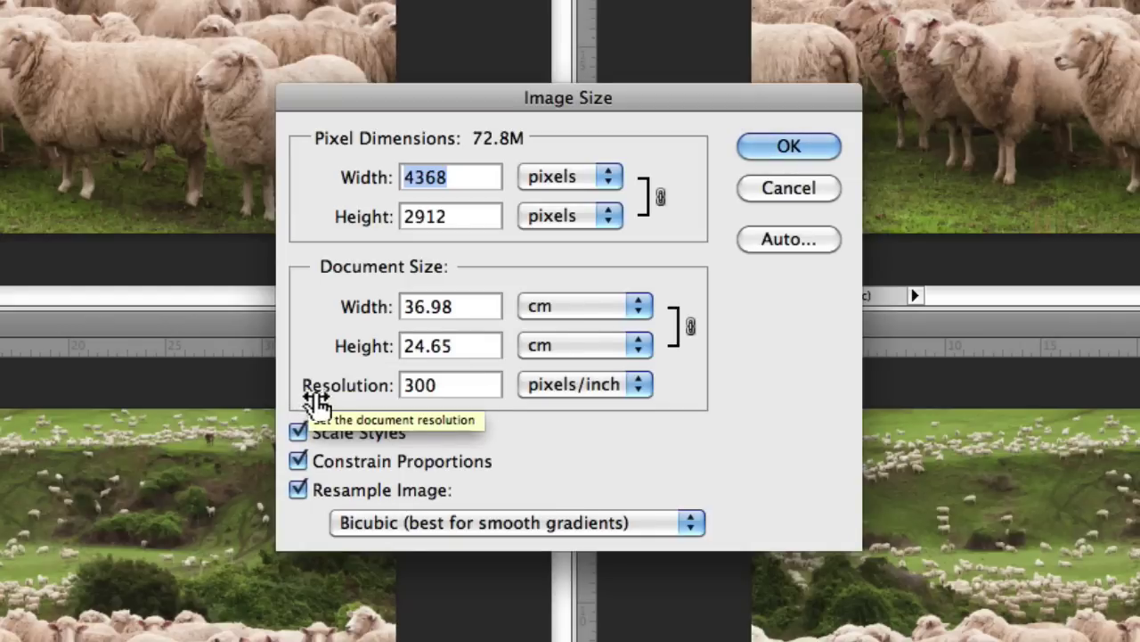
pyautogui.click(638, 306)
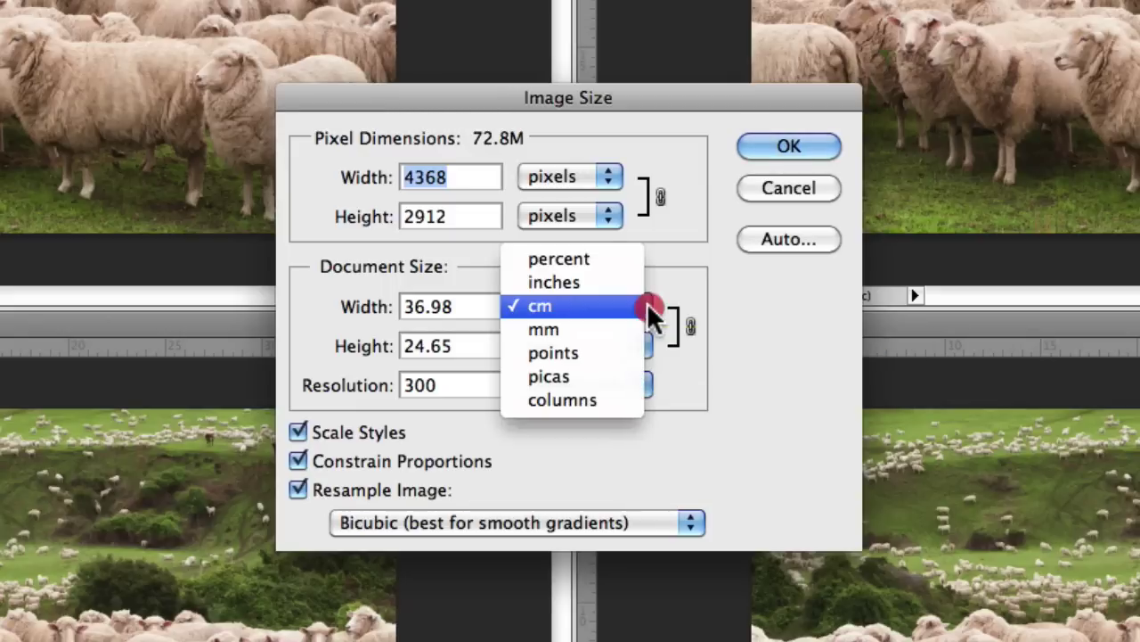
pyautogui.click(597, 307)
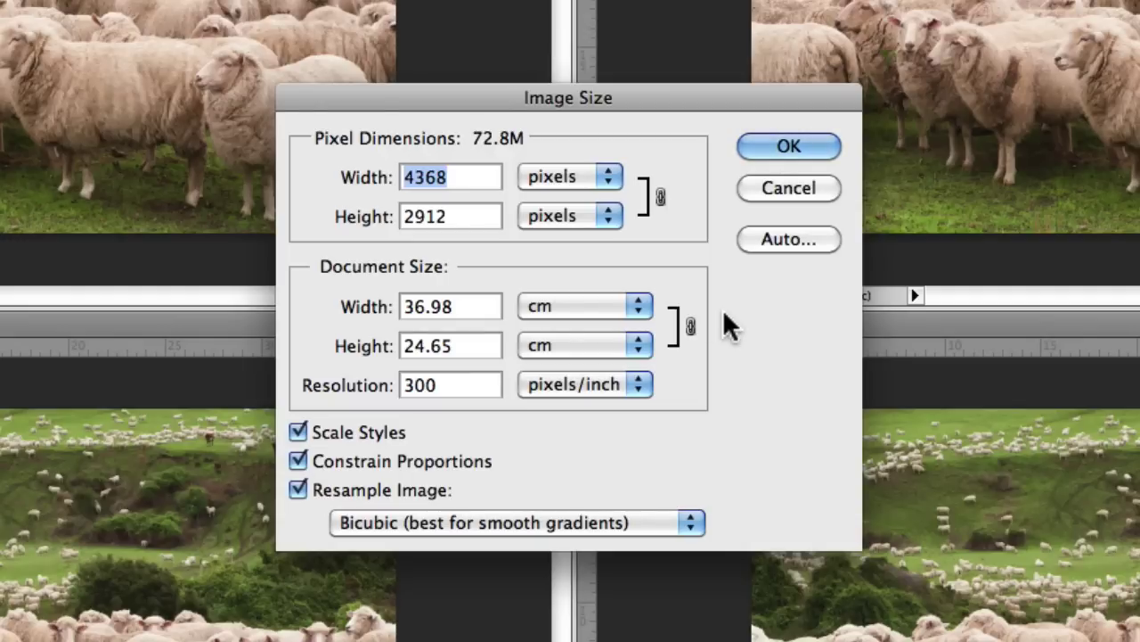
# Step: Change the document width from 36.98 to 40 cm, enlarging the image to 4724 × 3150 pixels
pyautogui.click(479, 304)
pyautogui.doubleClick(479, 305)
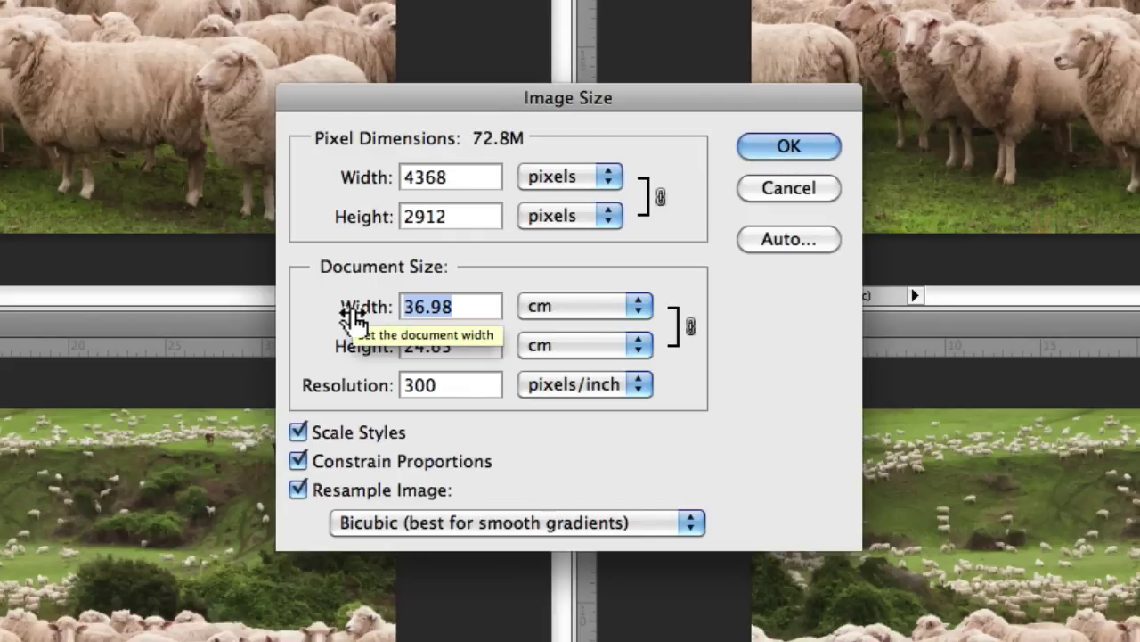
pyautogui.write('40')
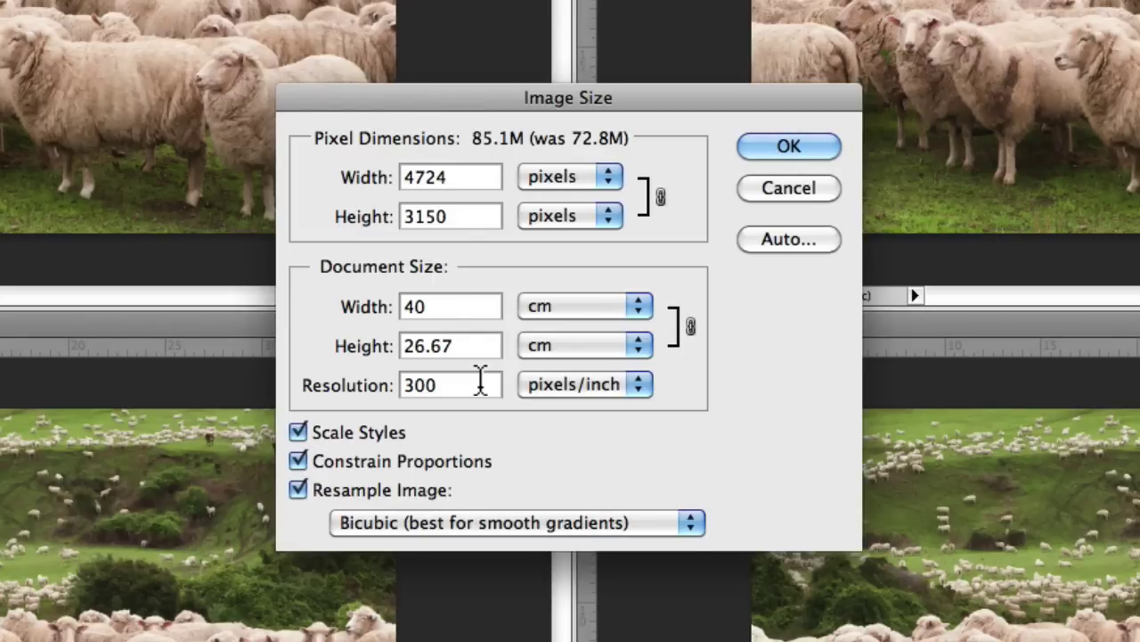
# Step: Replace the 300 ppi resolution with 72, shrinking the image to 1134 × 756 pixels
pyautogui.moveTo(480, 381); pyautogui.dragTo(387, 386)
pyautogui.write('72')
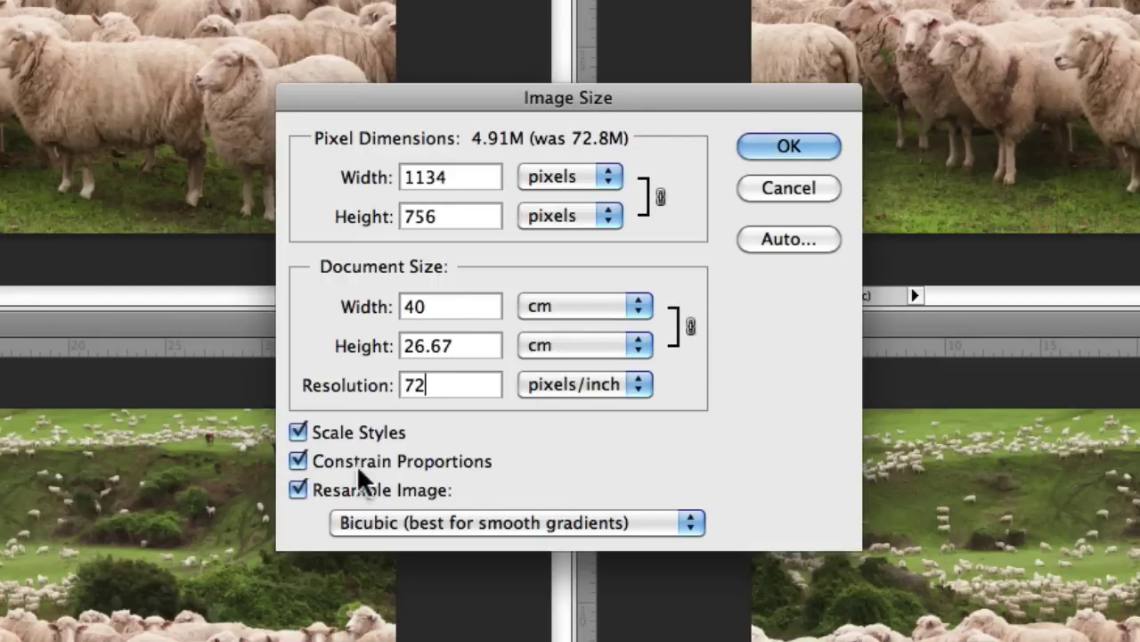
# Step: Toggle Constrain Proportions off and on, restoring 4368 × 2912 pixels at 300 ppi
pyautogui.click(298, 459)
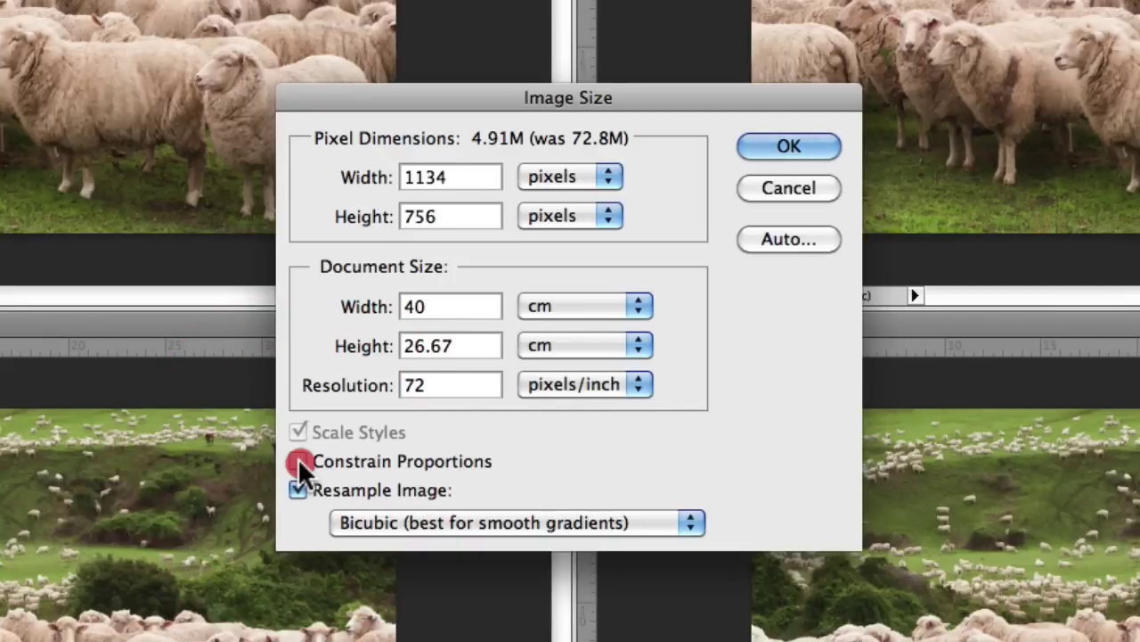
pyautogui.click(298, 459)
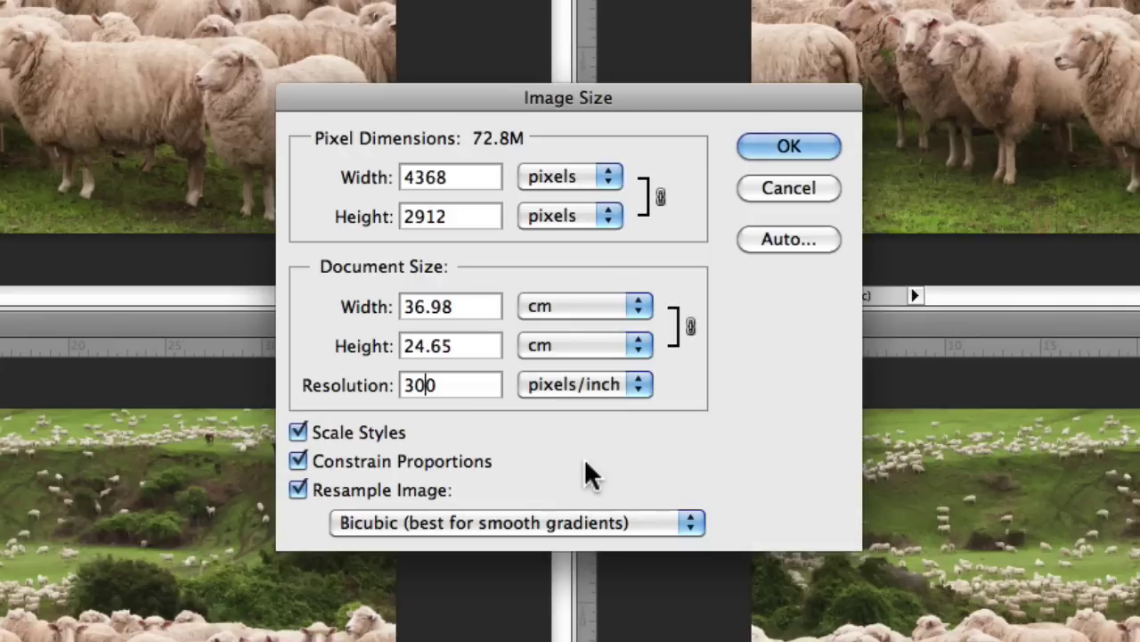
pyautogui.click(299, 461)
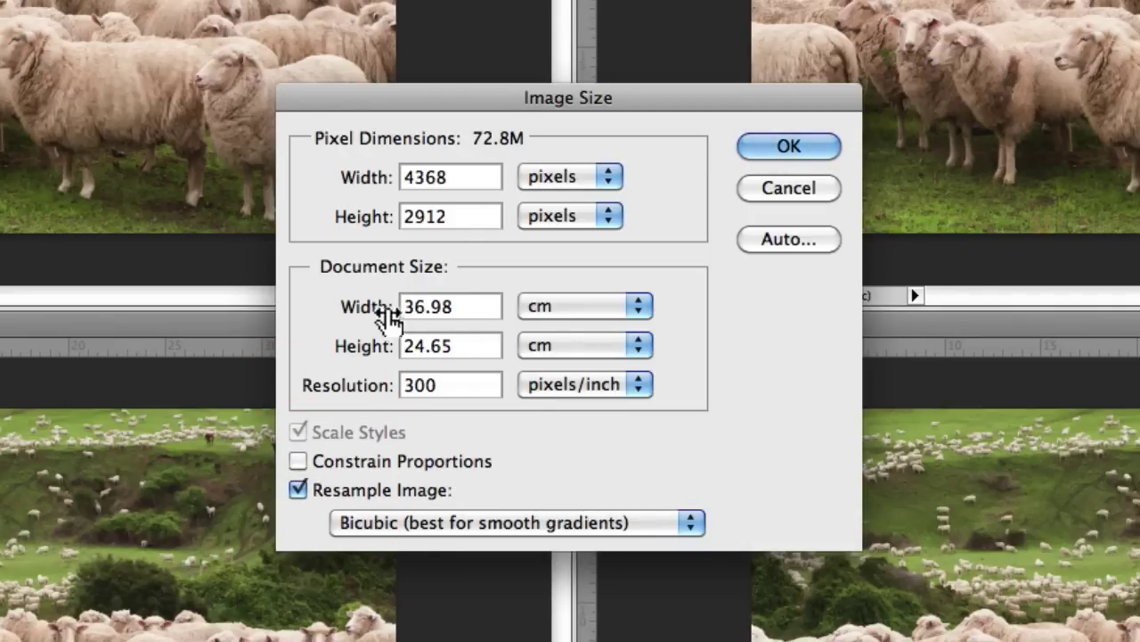
pyautogui.click(298, 460)
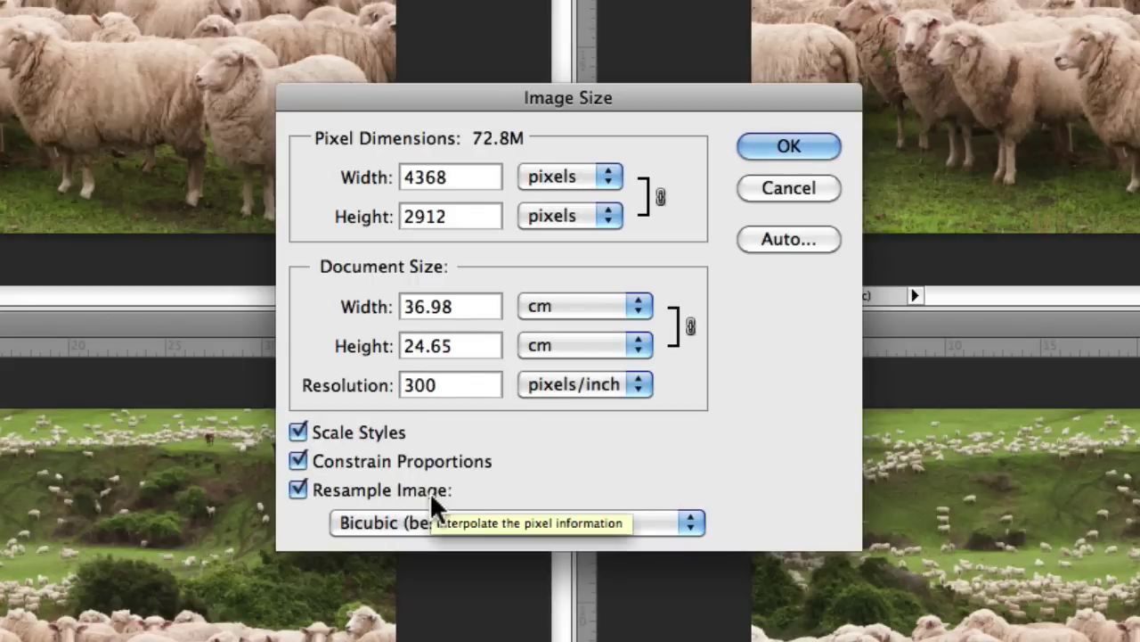
# Step: Open the Resample Image dropdown to see the available interpolation methods
pyautogui.click(694, 520)
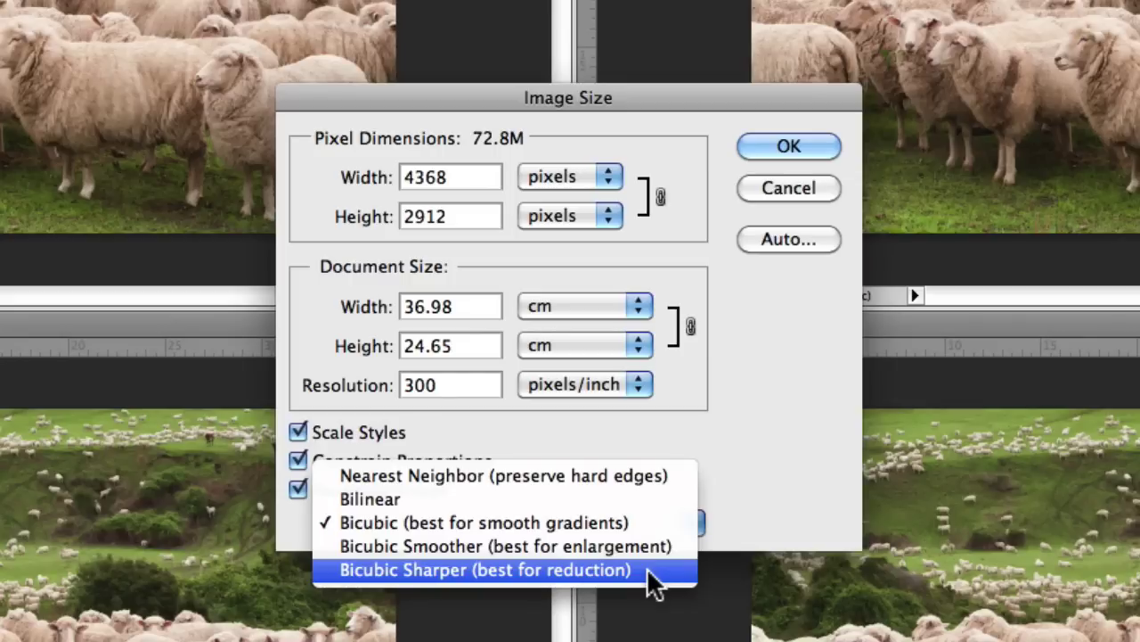
# Step: Resize the first copy to 1000 pixels wide with Nearest Neighbor resampling
pyautogui.click(636, 473)
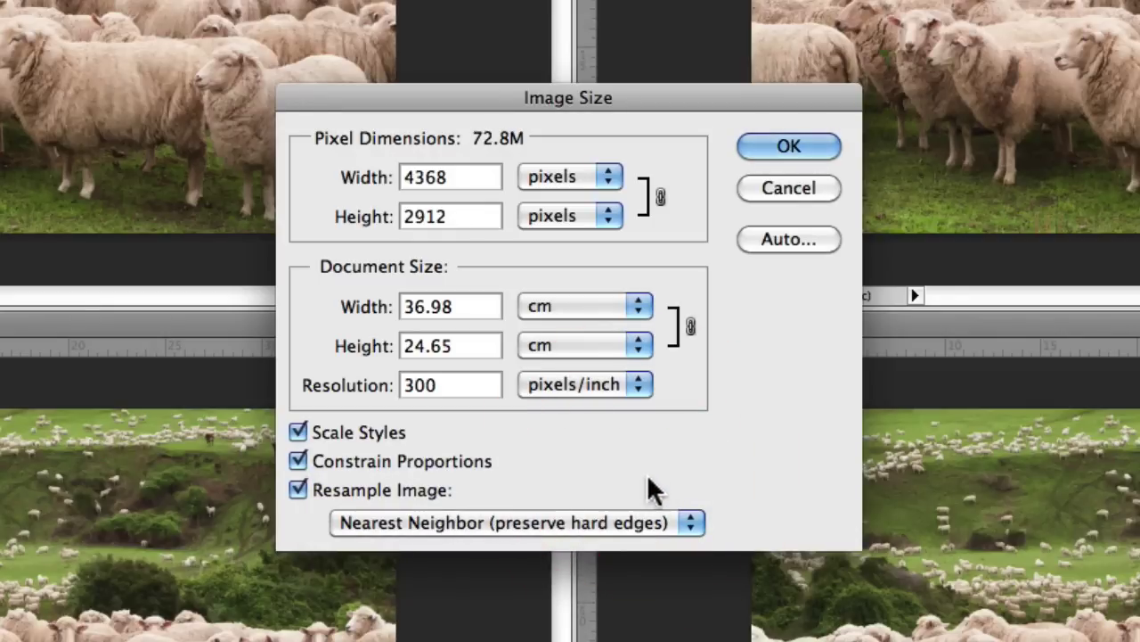
pyautogui.click(318, 178)
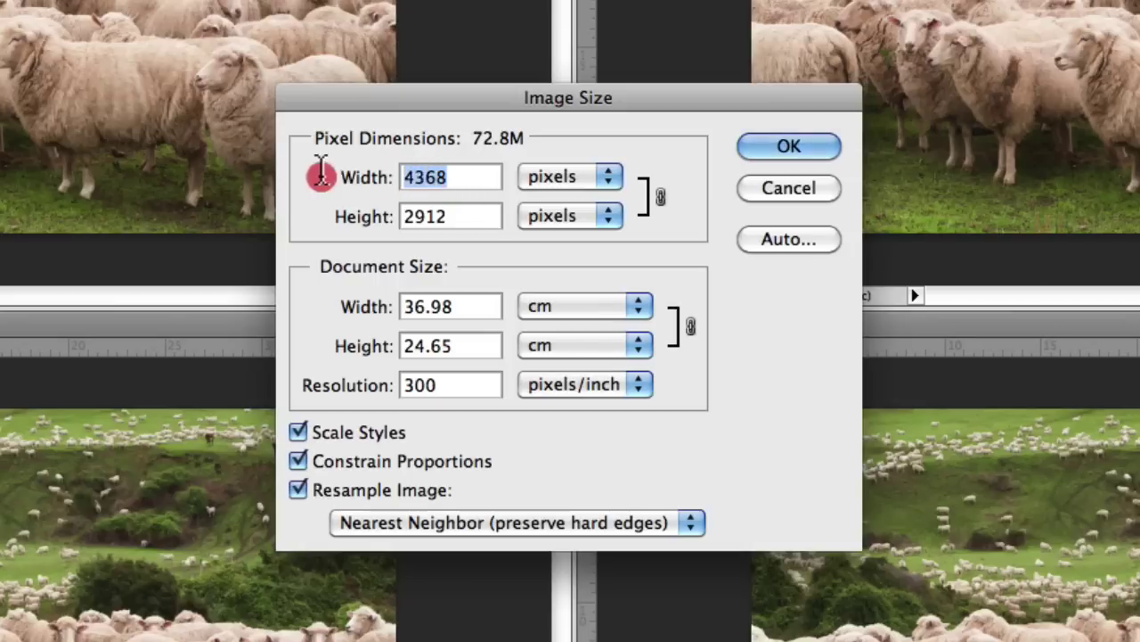
pyautogui.write('1000')
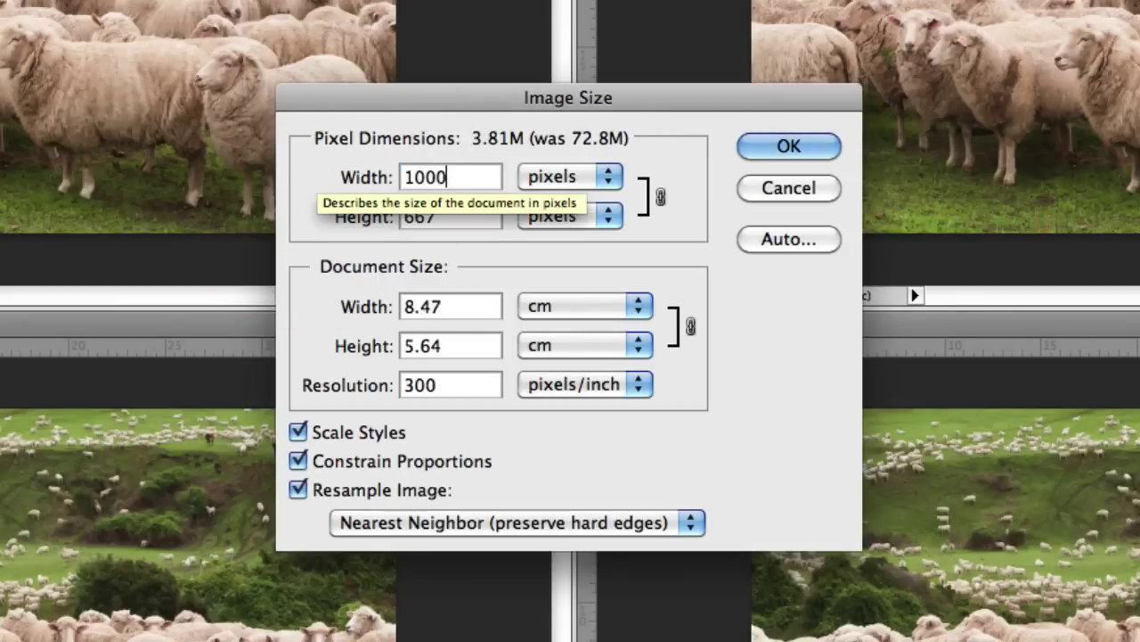
pyautogui.click(782, 147)
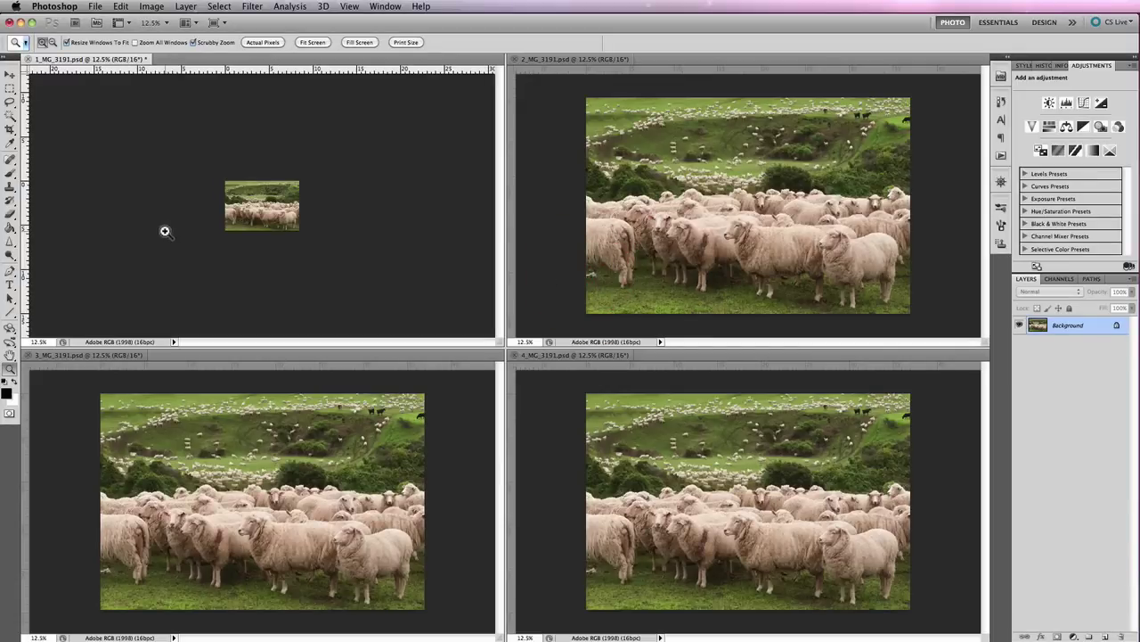
# Step: Zoom the first copy to 100% and pan across it, then activate the second copy
pyautogui.click(268, 226)
pyautogui.click(320, 233)
pyautogui.click(319, 232)
pyautogui.click(321, 234)
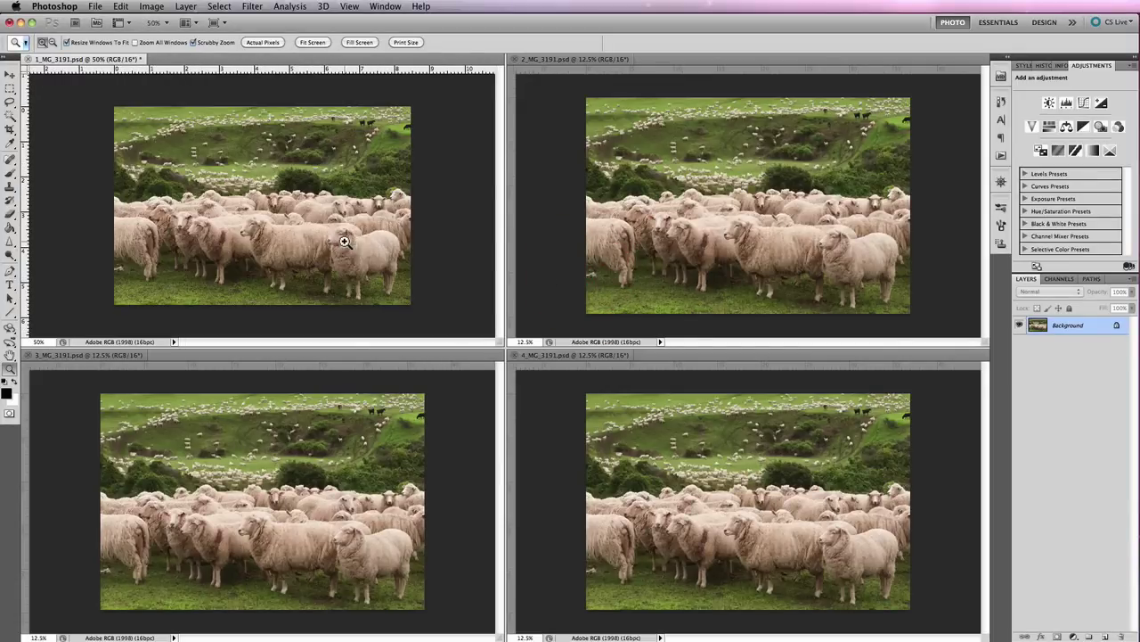
pyautogui.click(343, 245)
pyautogui.click(283, 194)
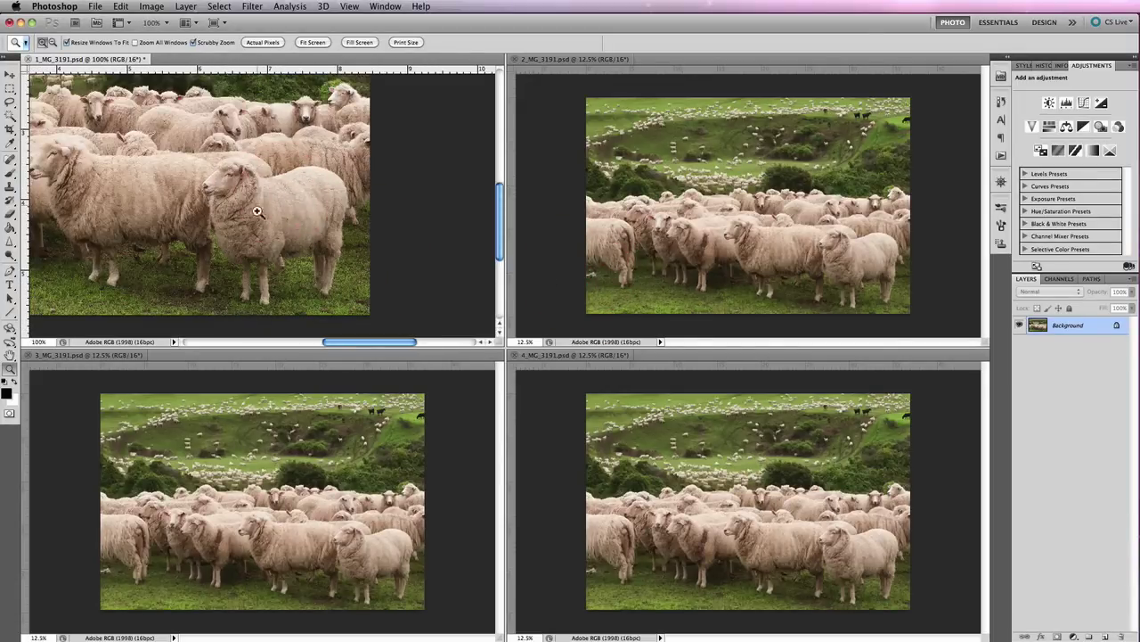
pyautogui.moveTo(266, 220); pyautogui.dragTo(382, 234)
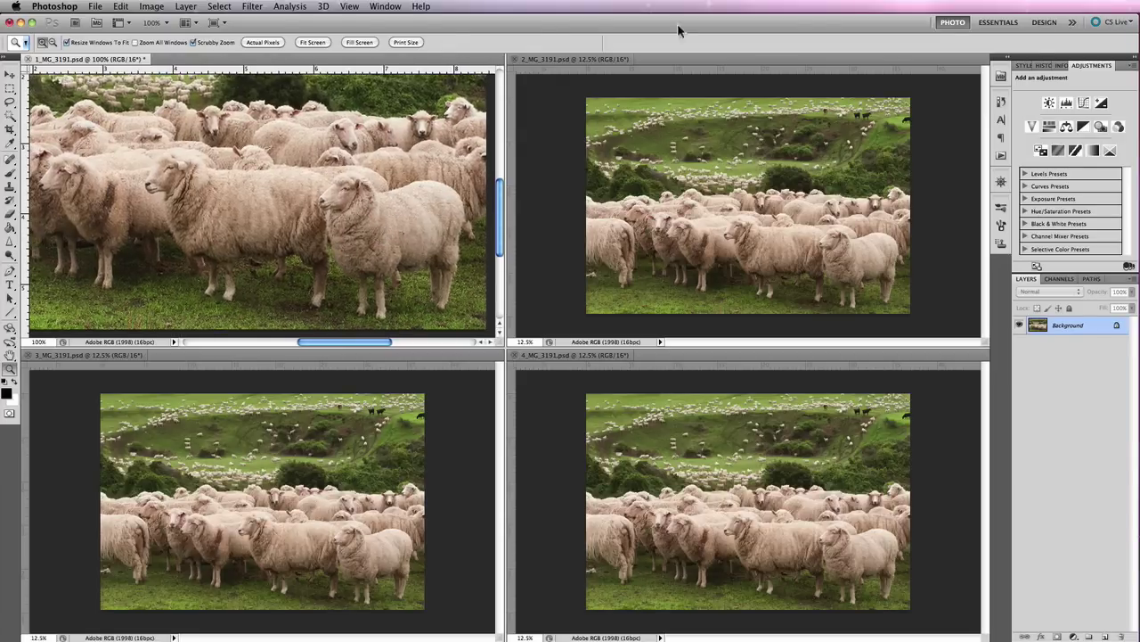
pyautogui.click(558, 59)
# Step: Give the second copy a 1000-pixel width using Bilinear resampling and apply it
pyautogui.click(186, 6)
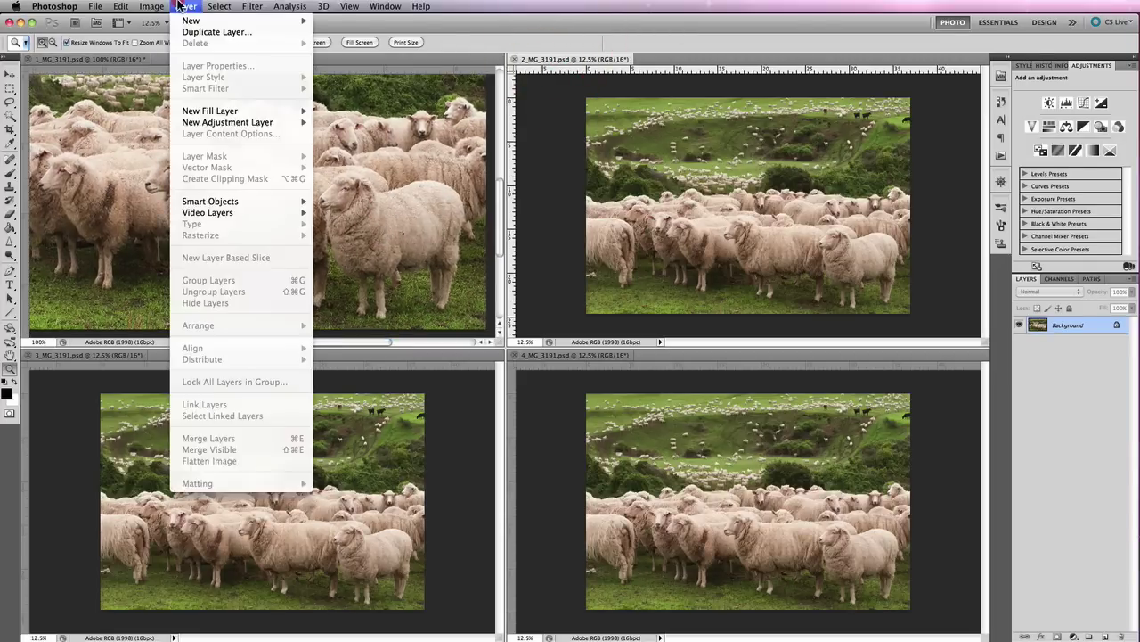
pyautogui.click(152, 6)
pyautogui.click(213, 111)
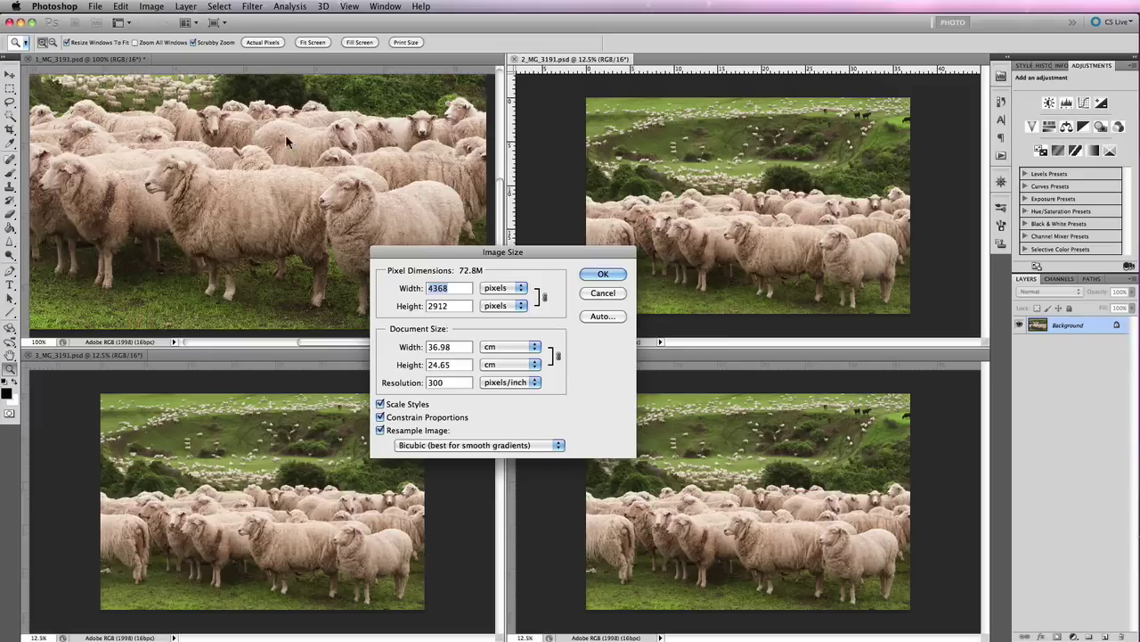
pyautogui.write('1000')
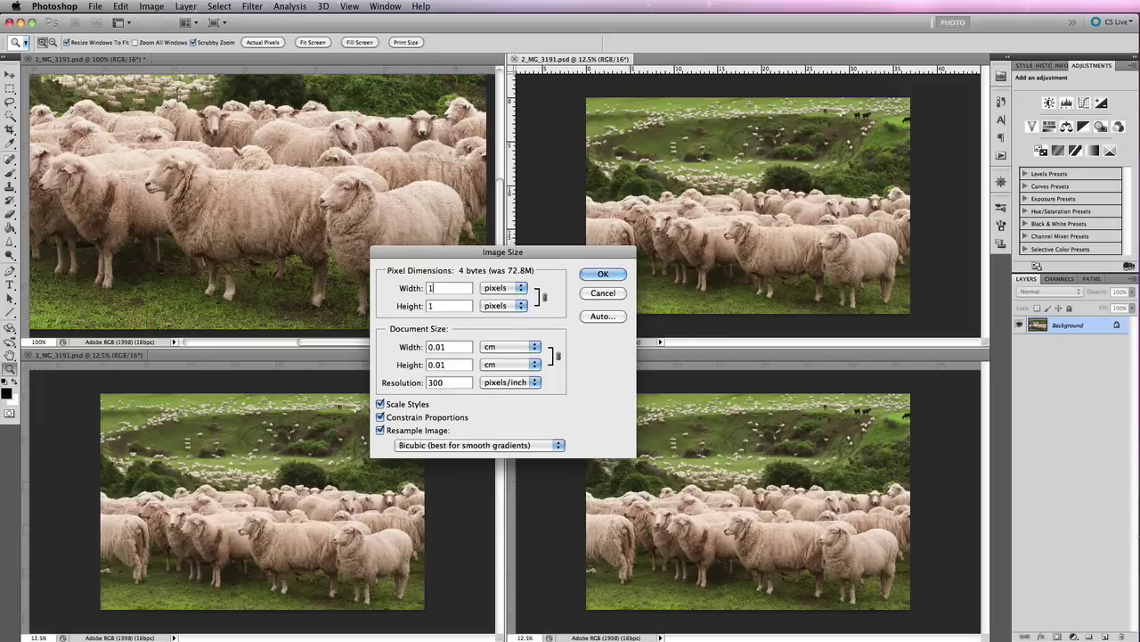
pyautogui.click(543, 446)
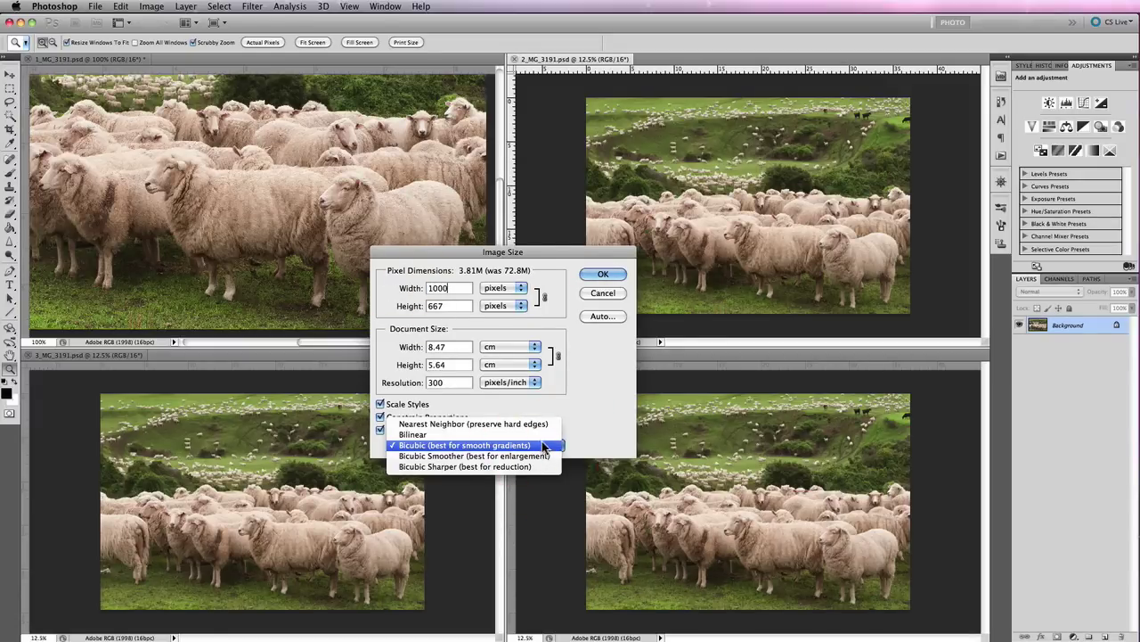
pyautogui.click(541, 436)
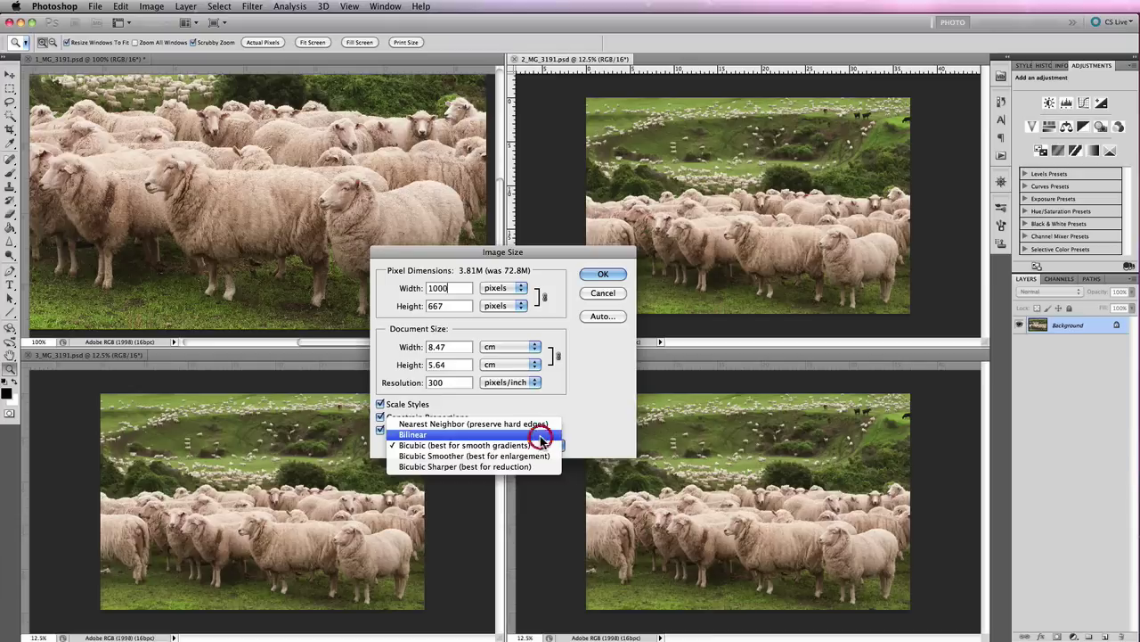
pyautogui.click(615, 277)
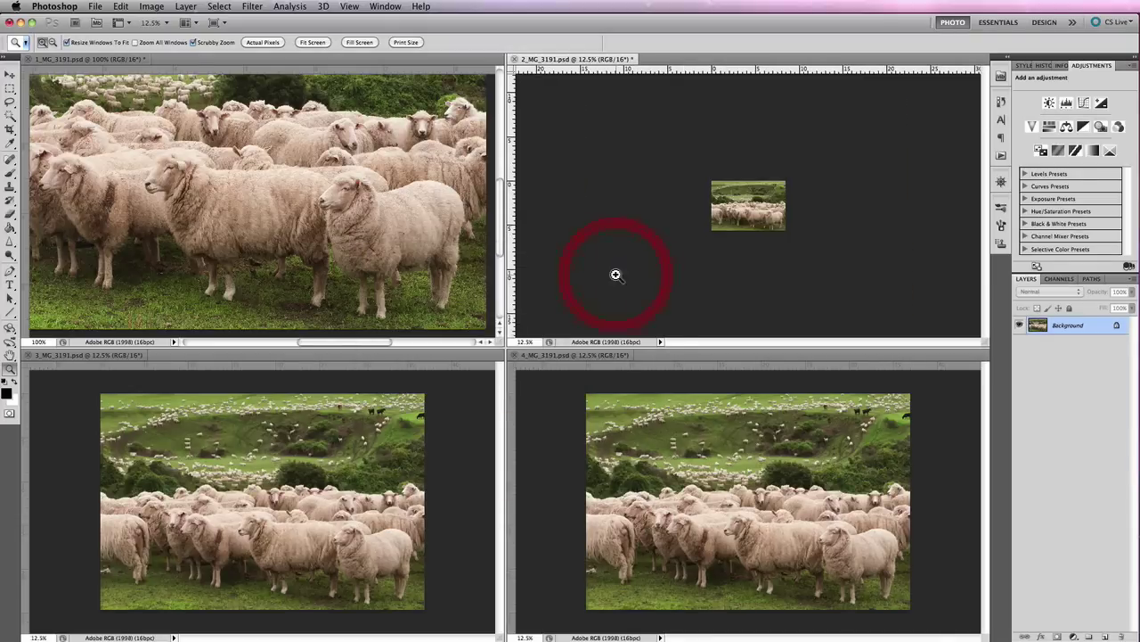
# Step: Zoom the Bilinear second copy to 100% and pan to the front sheep
pyautogui.click(785, 222)
pyautogui.click(784, 222)
pyautogui.click(785, 220)
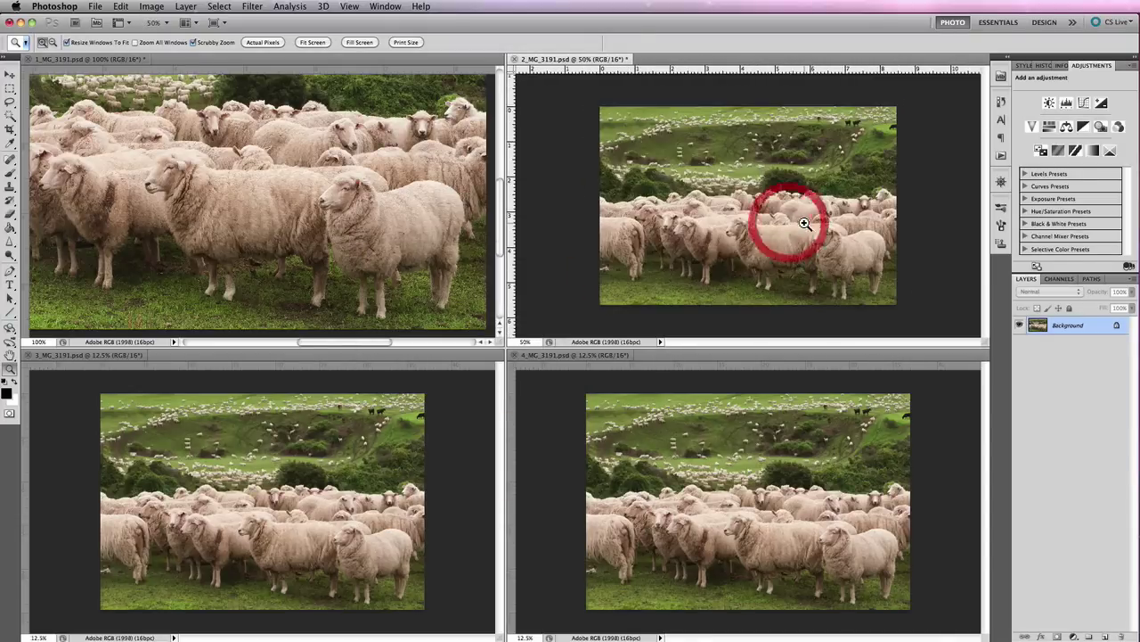
pyautogui.click(790, 217)
pyautogui.click(793, 214)
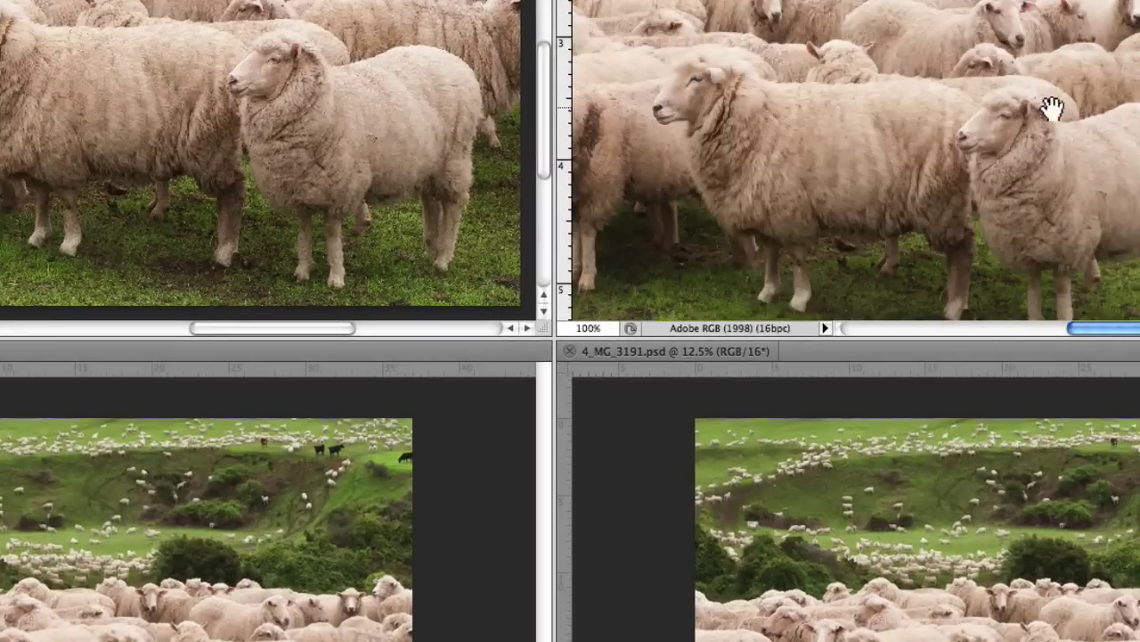
pyautogui.moveTo(1053, 108); pyautogui.dragTo(818, 71)
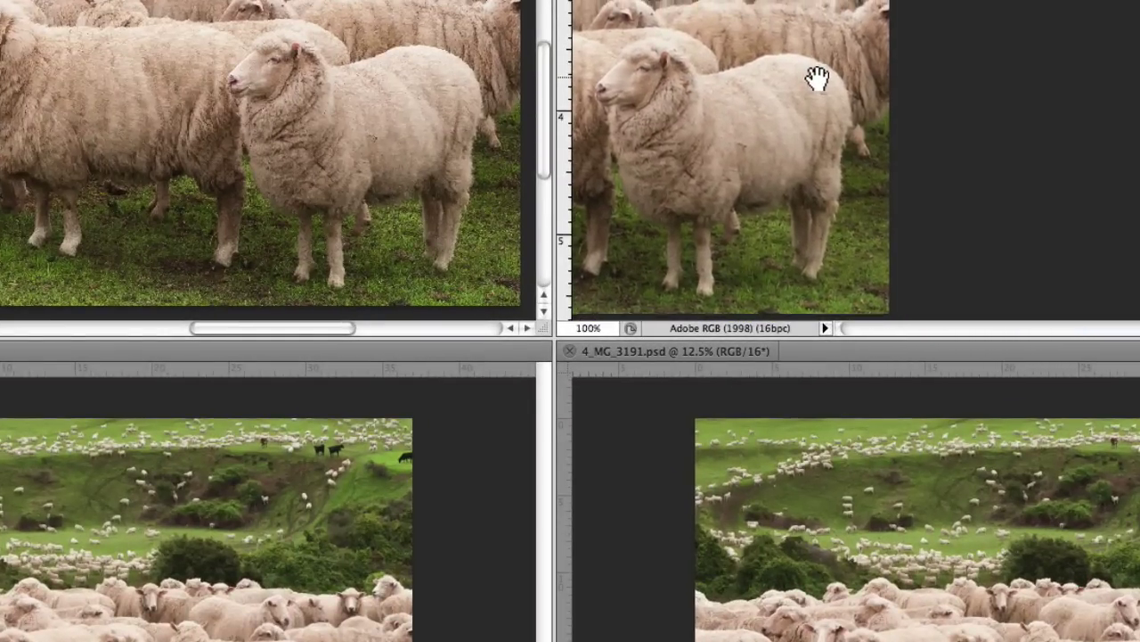
pyautogui.click(818, 71)
pyautogui.press('z')
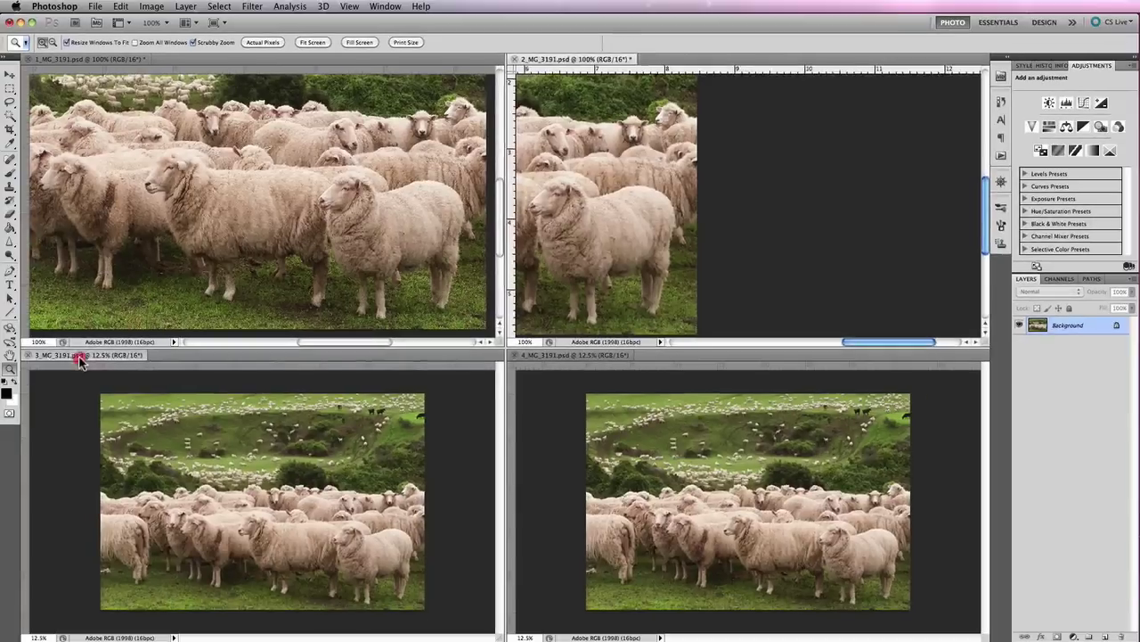
# Step: Resize the third copy to 1000 pixels wide with Bicubic resampling and view it at 100%
pyautogui.click(85, 353)
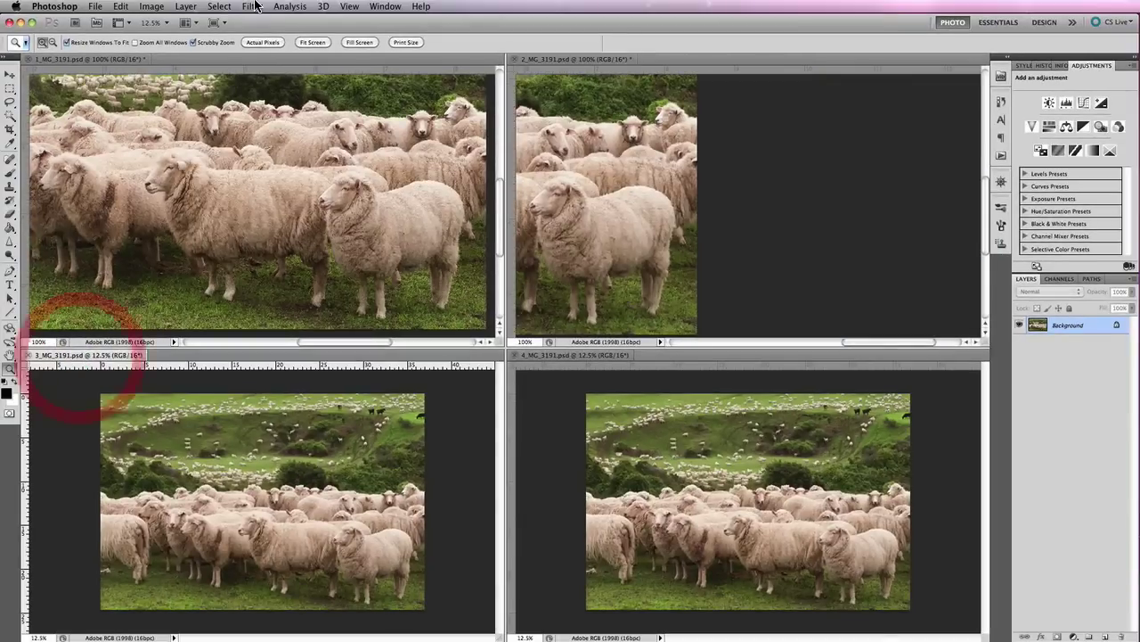
pyautogui.click(252, 7)
pyautogui.moveTo(152, 7)
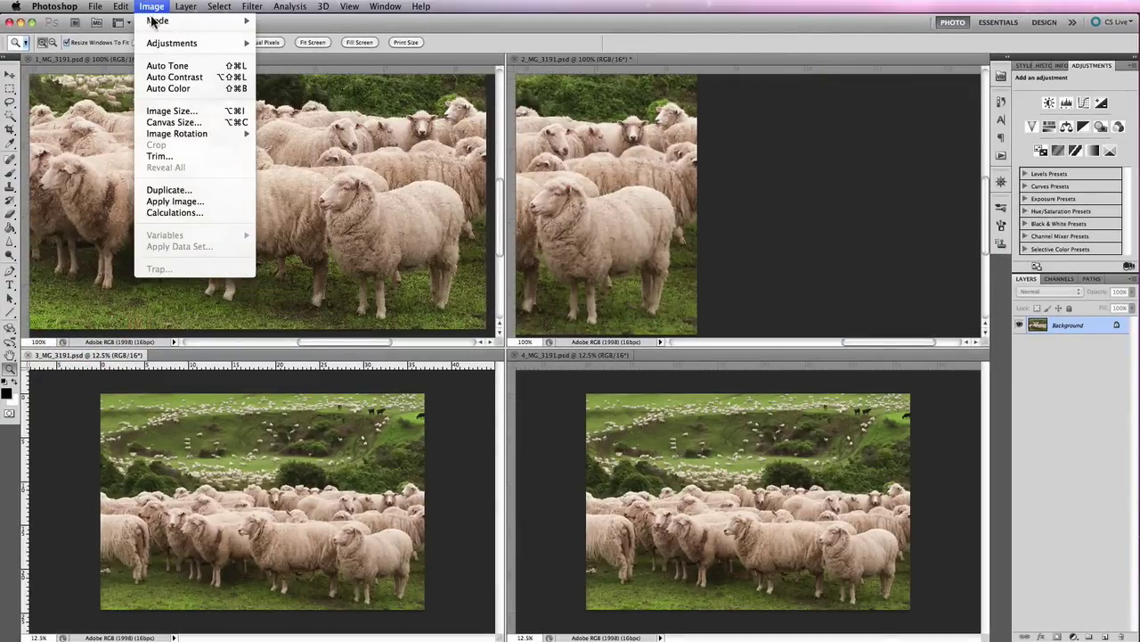
pyautogui.click(182, 111)
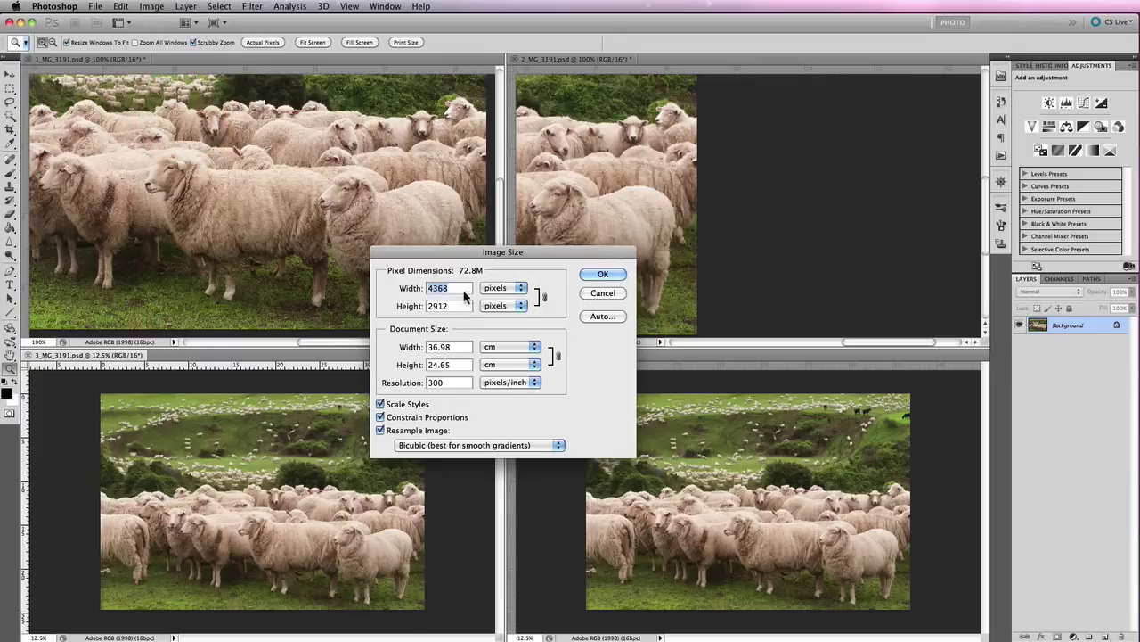
pyautogui.click(453, 293)
pyautogui.click(405, 290)
pyautogui.write('100')
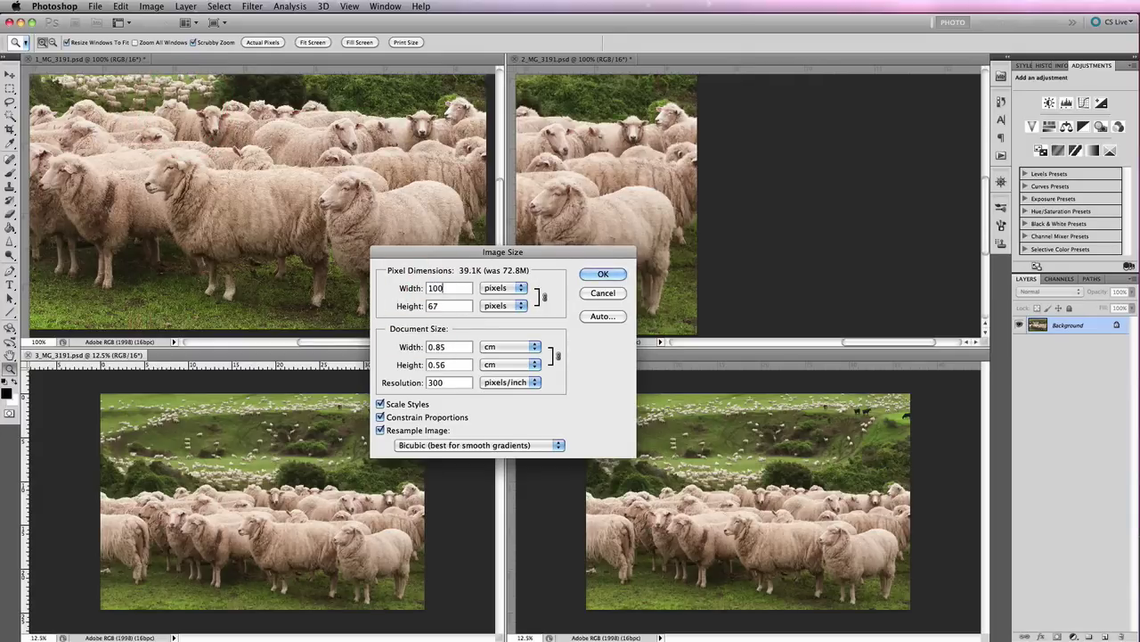
pyautogui.write('0')
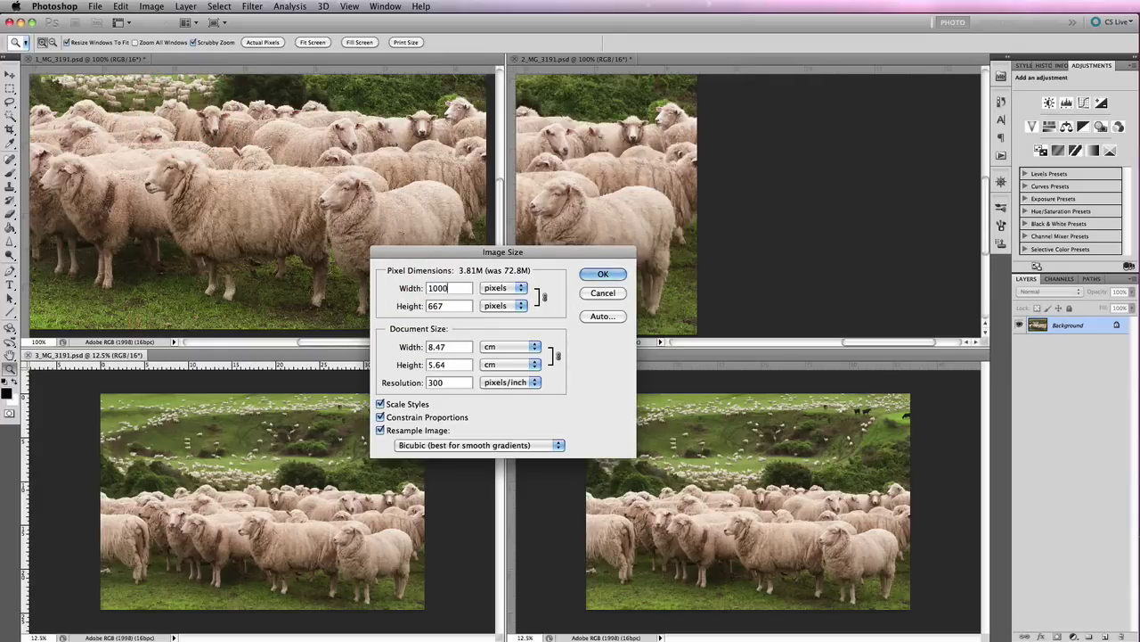
pyautogui.click(509, 447)
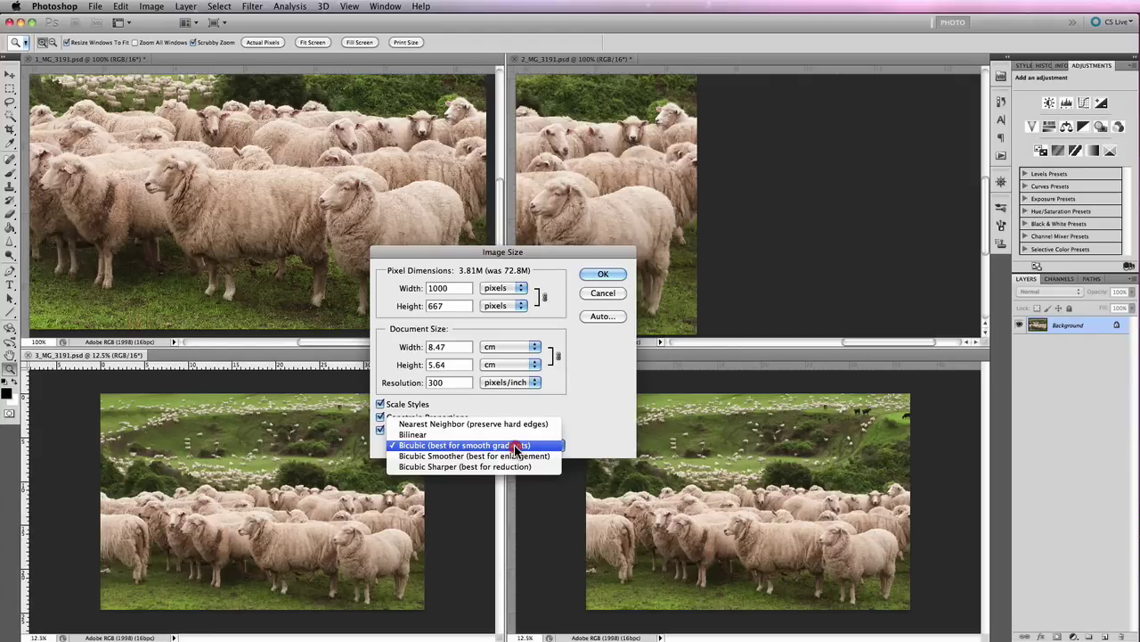
pyautogui.click(515, 448)
pyautogui.click(602, 274)
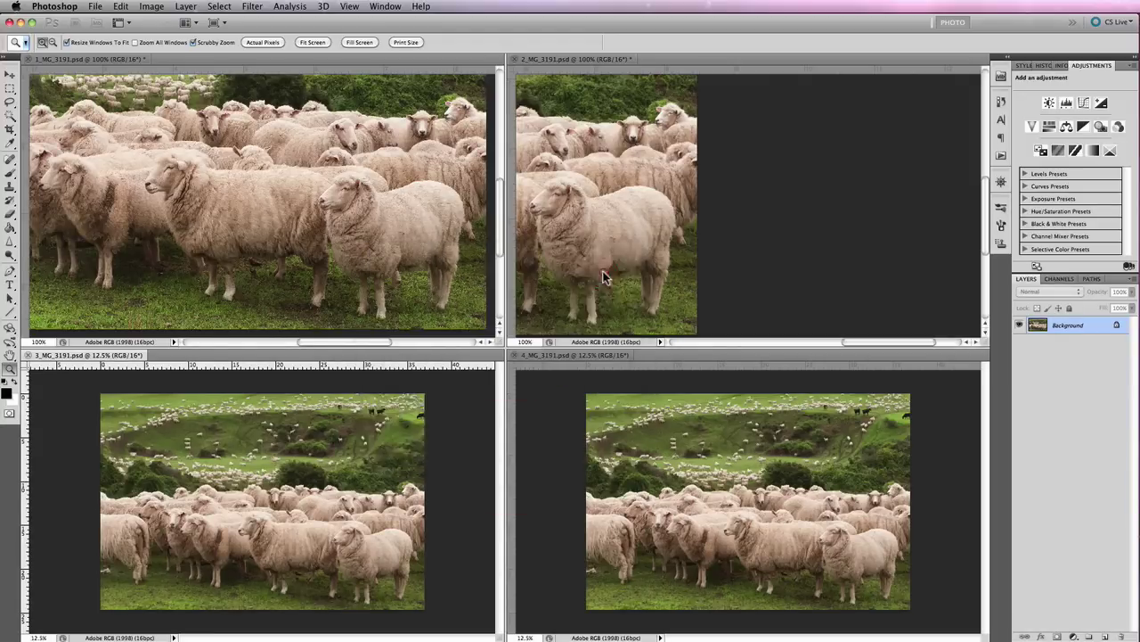
pyautogui.moveTo(294, 488); pyautogui.dragTo(377, 437)
pyautogui.click(323, 509)
# Step: Pan the third copy to the front sheep, then resize the fourth copy to 1000 px with Bicubic Sharper
pyautogui.click(377, 434)
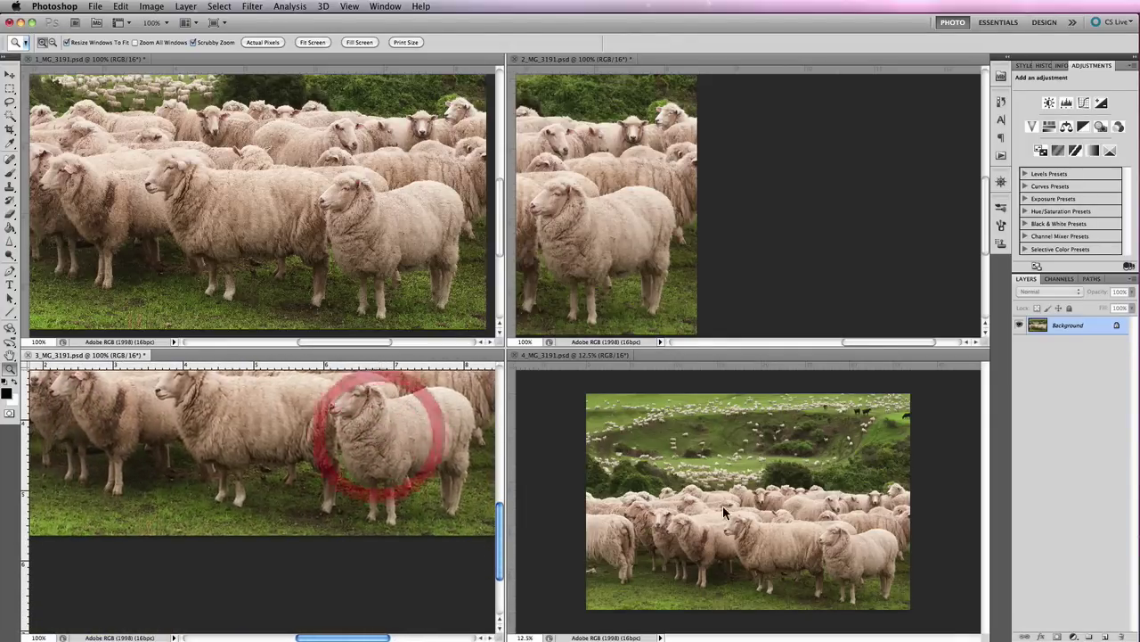
pyautogui.click(579, 355)
pyautogui.click(151, 7)
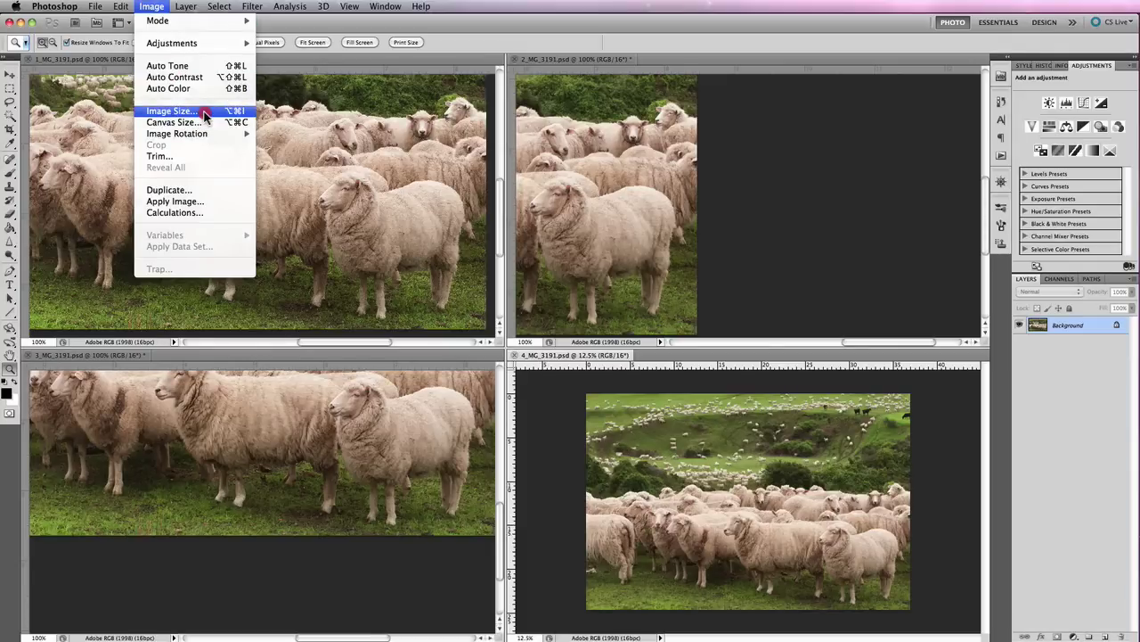
pyautogui.click(204, 112)
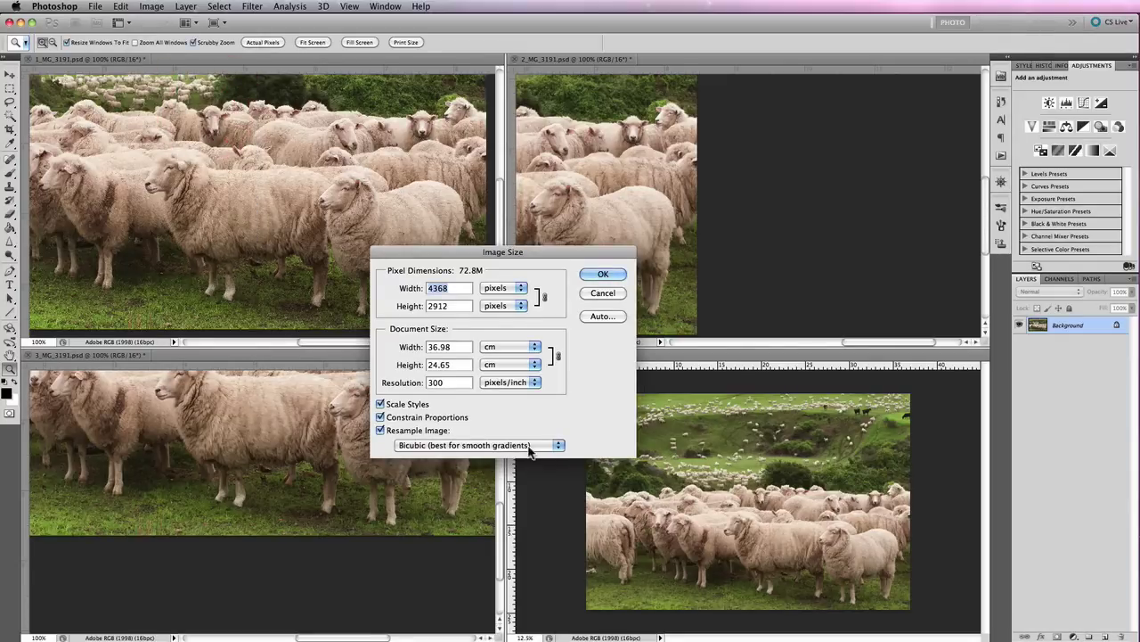
pyautogui.click(531, 446)
pyautogui.click(522, 466)
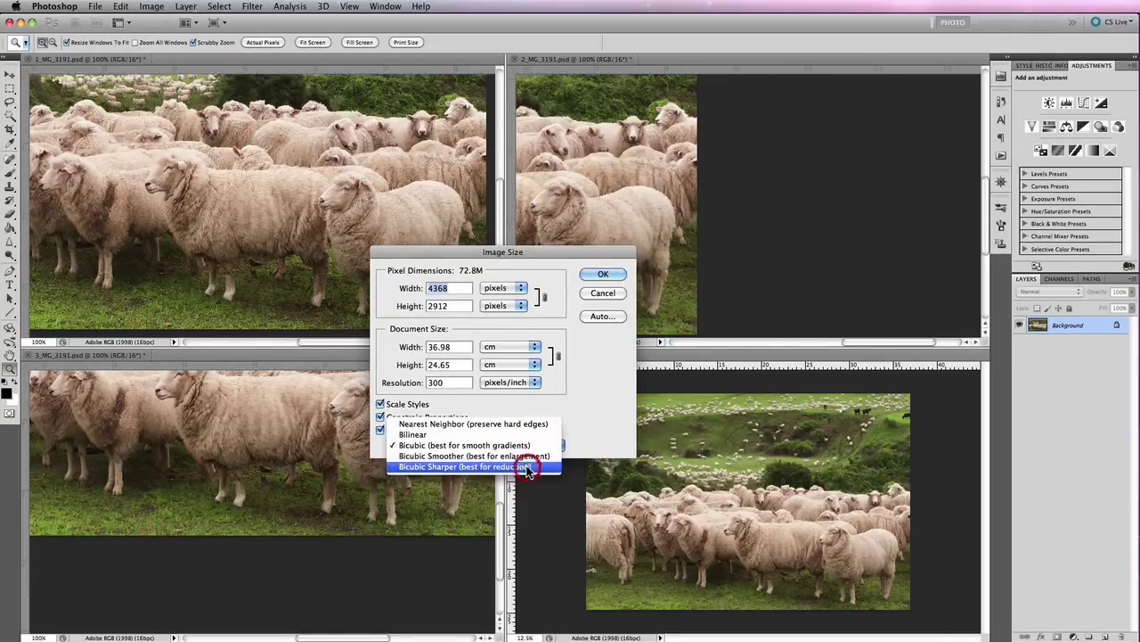
pyautogui.moveTo(467, 283); pyautogui.dragTo(389, 285)
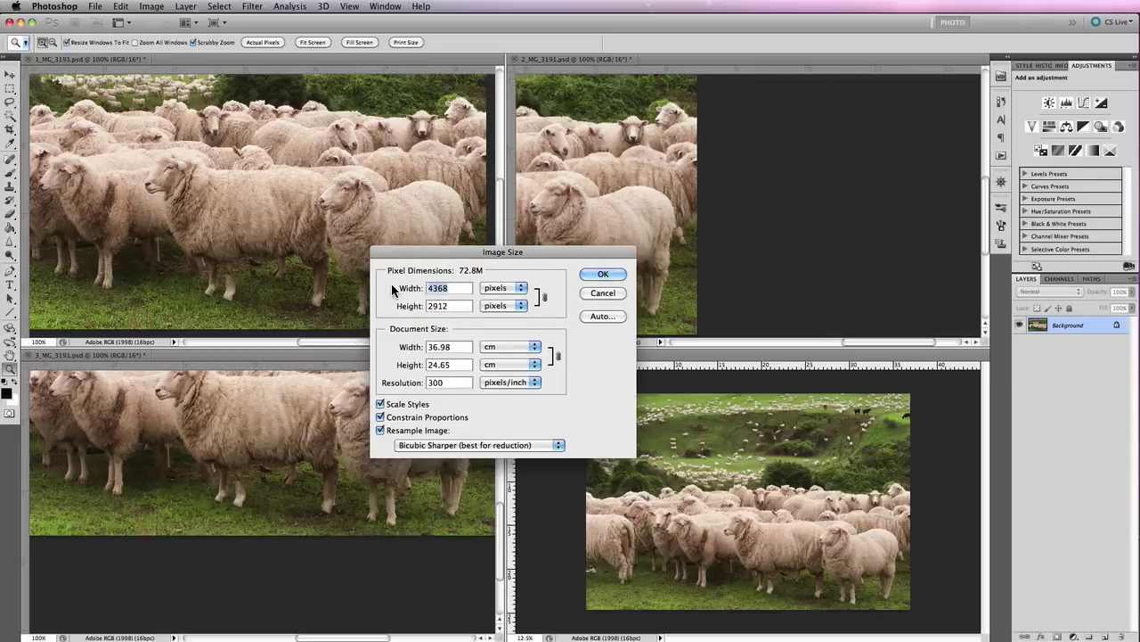
pyautogui.write('1000')
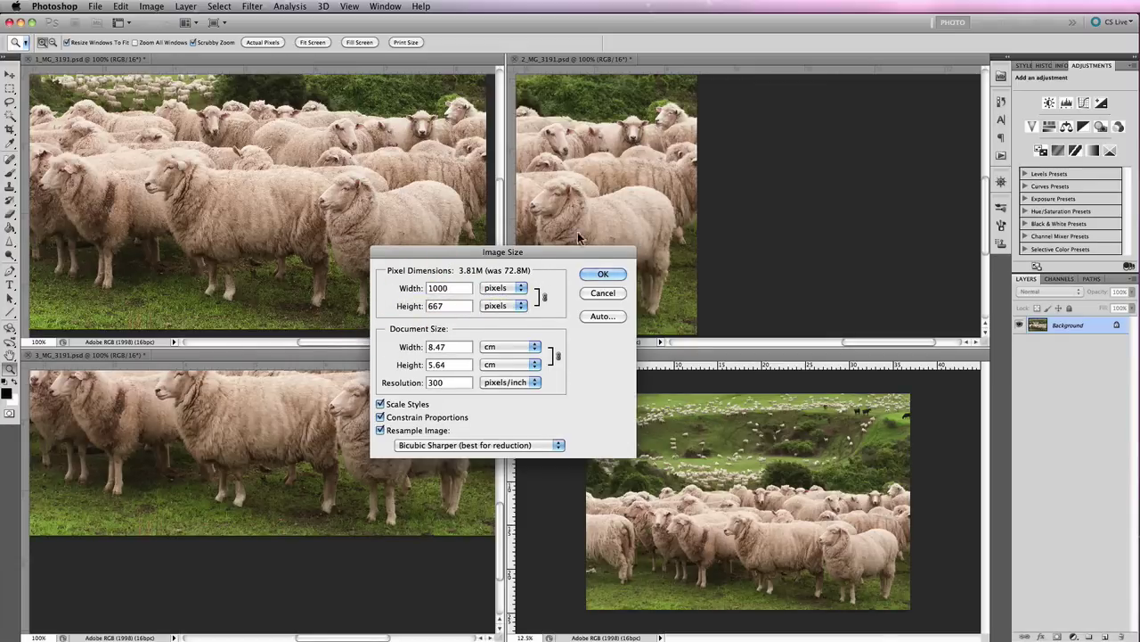
pyautogui.click(590, 276)
pyautogui.click(592, 277)
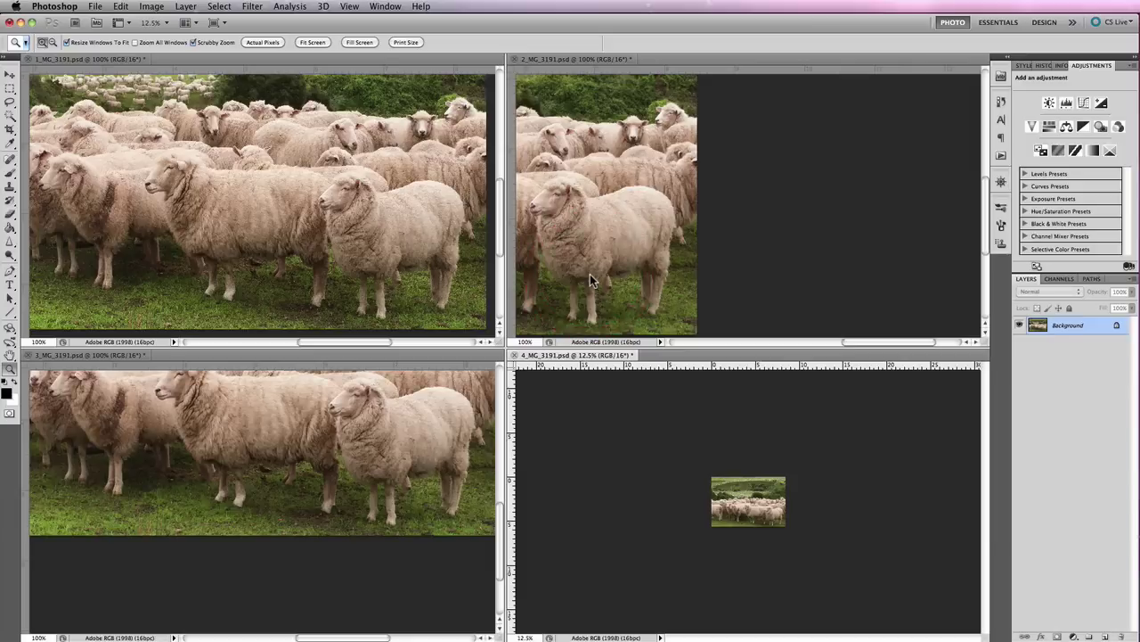
# Step: Zoom the fourth sheep copy in step by step until it reaches 100%
pyautogui.click(775, 513)
pyautogui.click(775, 514)
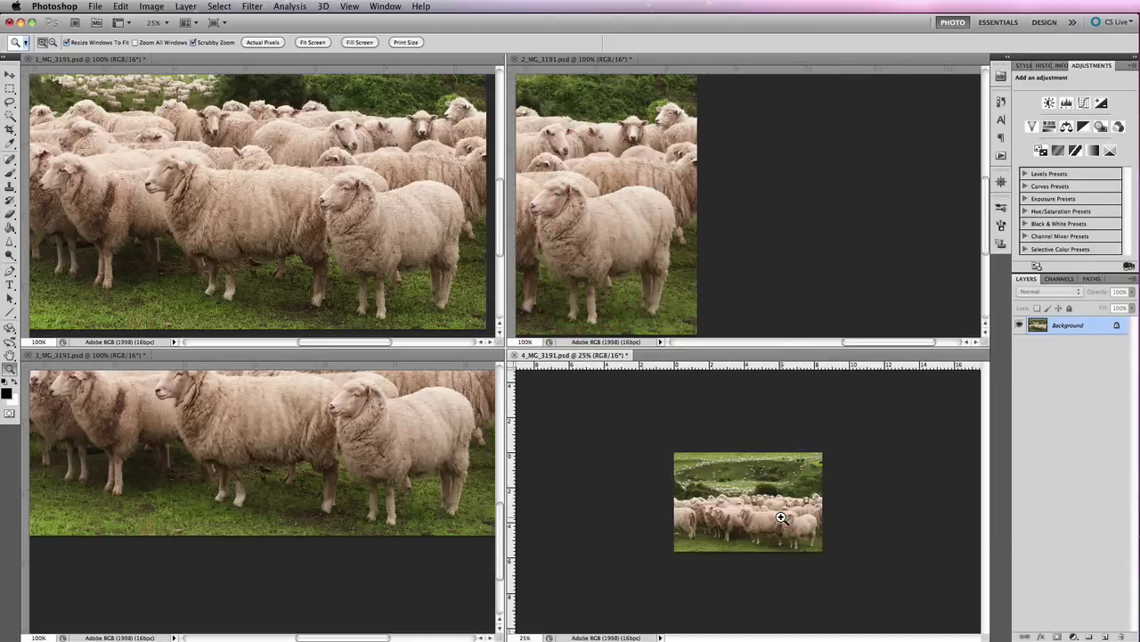
pyautogui.click(790, 518)
pyautogui.click(802, 557)
pyautogui.click(809, 548)
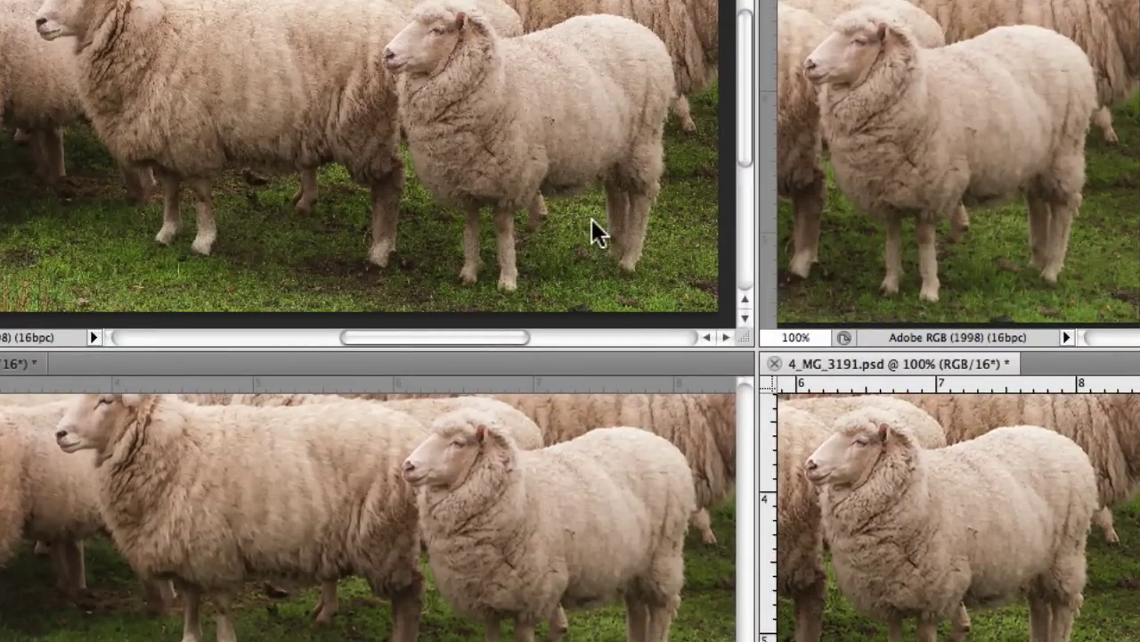
# Step: Pan the top-left and top-right copies to align the sheep, checking the top-right at 200% then back to 100%
pyautogui.click(561, 199)
pyautogui.moveTo(552, 185); pyautogui.dragTo(571, 193)
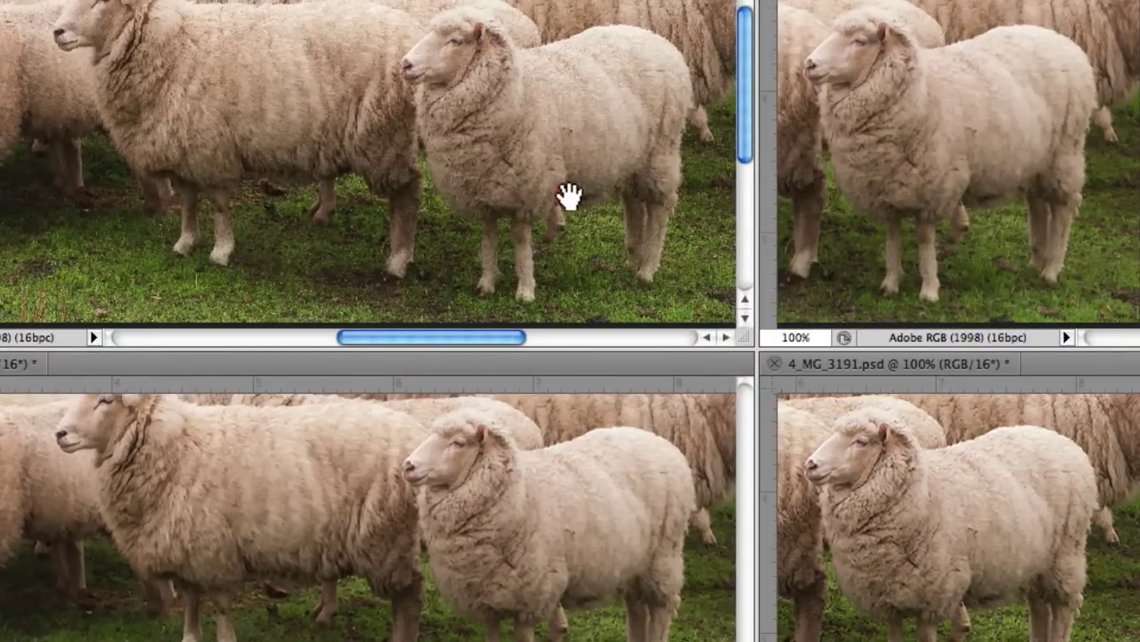
pyautogui.click(1010, 201)
pyautogui.moveTo(1010, 201); pyautogui.dragTo(1005, 187)
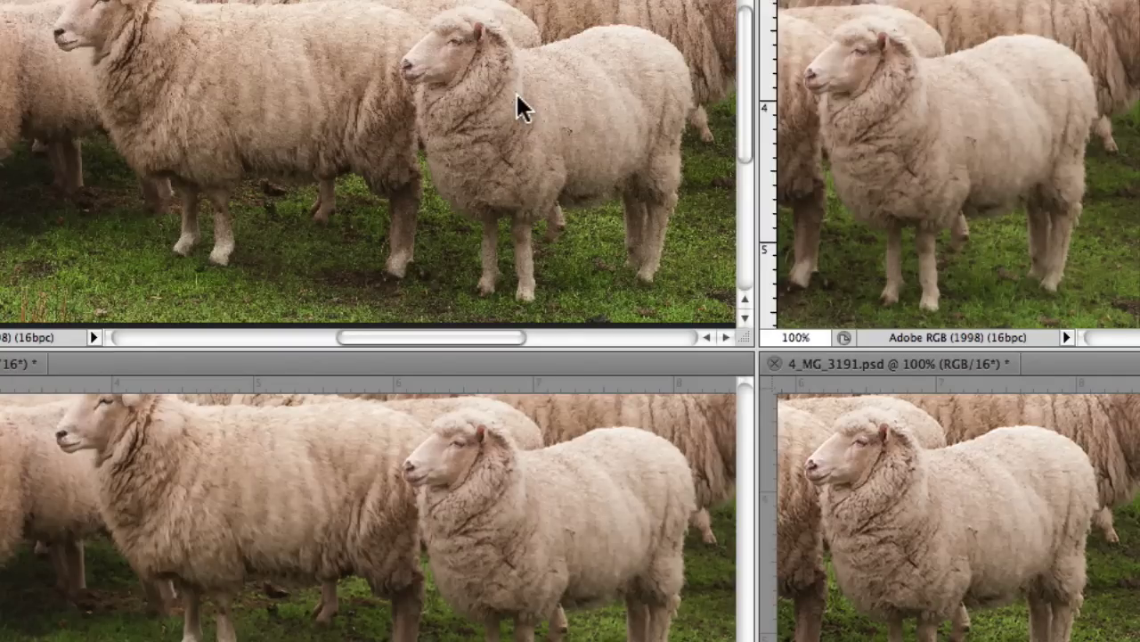
pyautogui.click(893, 98)
pyautogui.keyDown('alt'); pyautogui.click(895, 96); pyautogui.keyUp('alt')
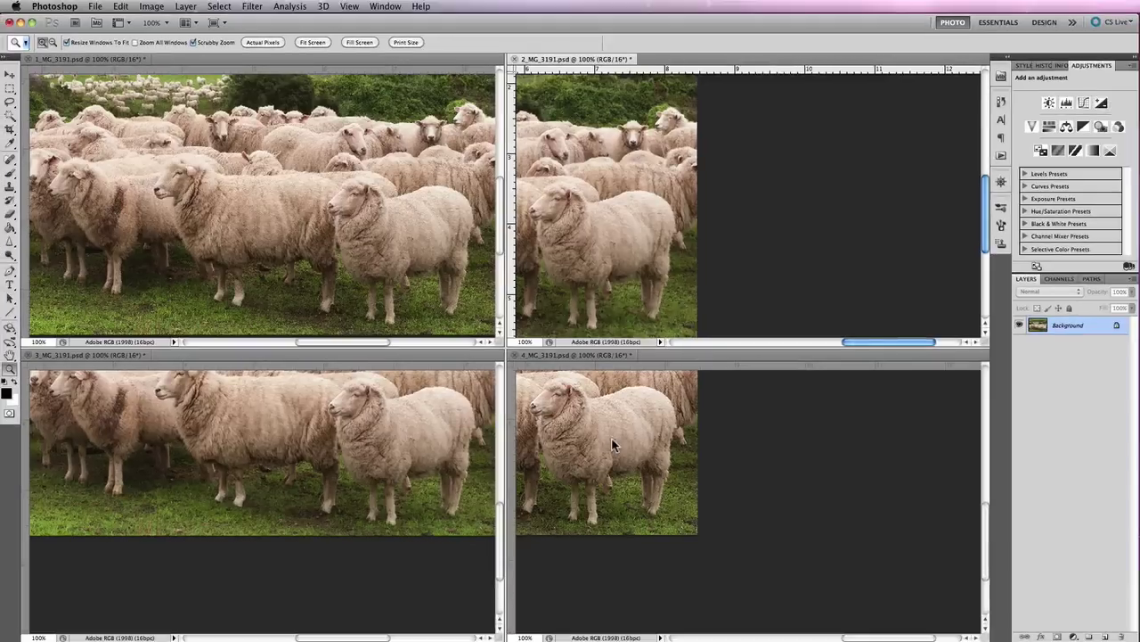
pyautogui.click(955, 533)
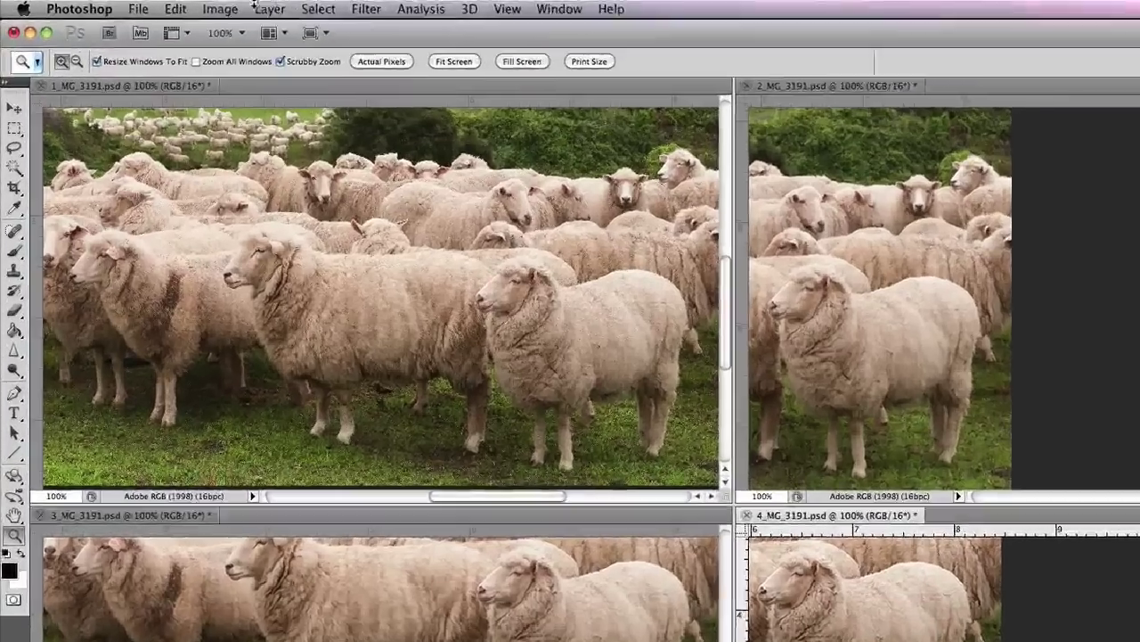
pyautogui.click(227, 9)
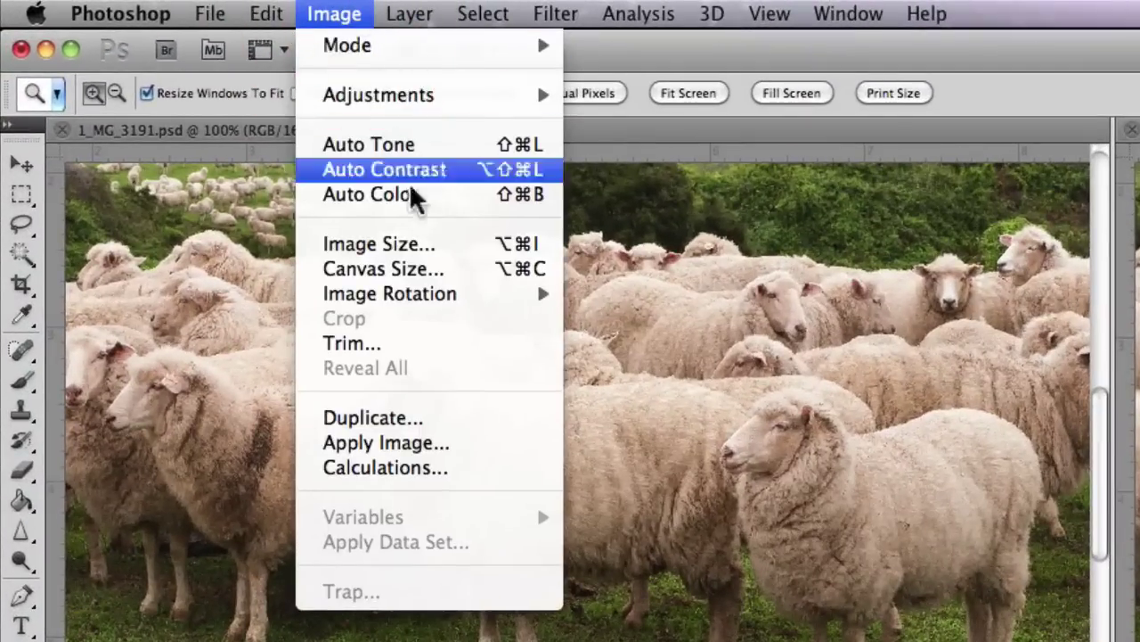
pyautogui.click(239, 166)
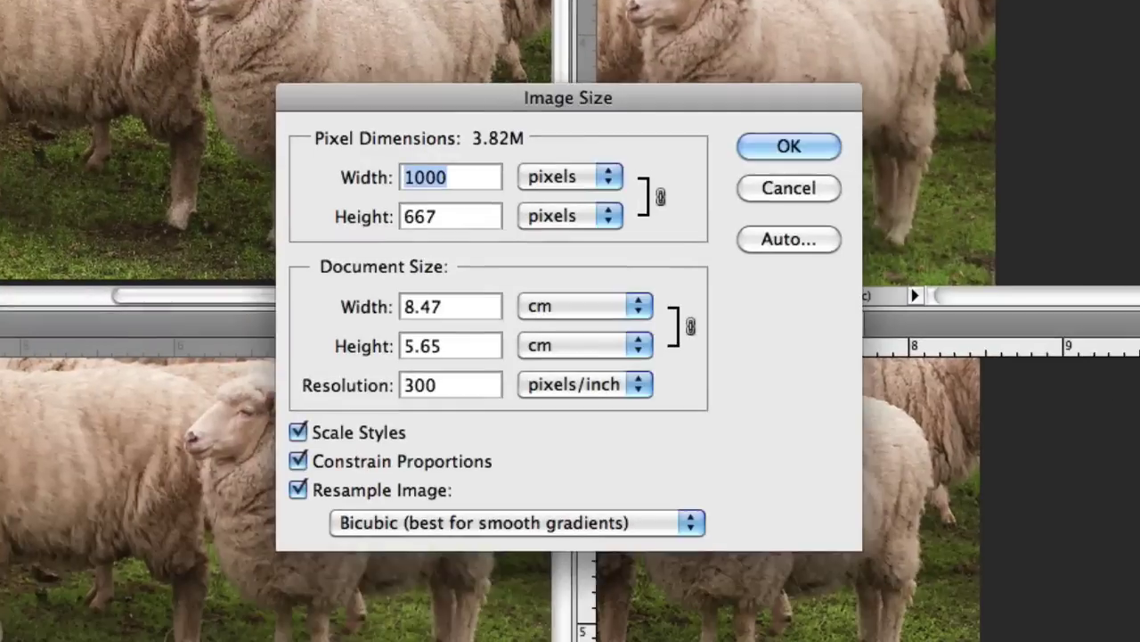
pyautogui.click(674, 522)
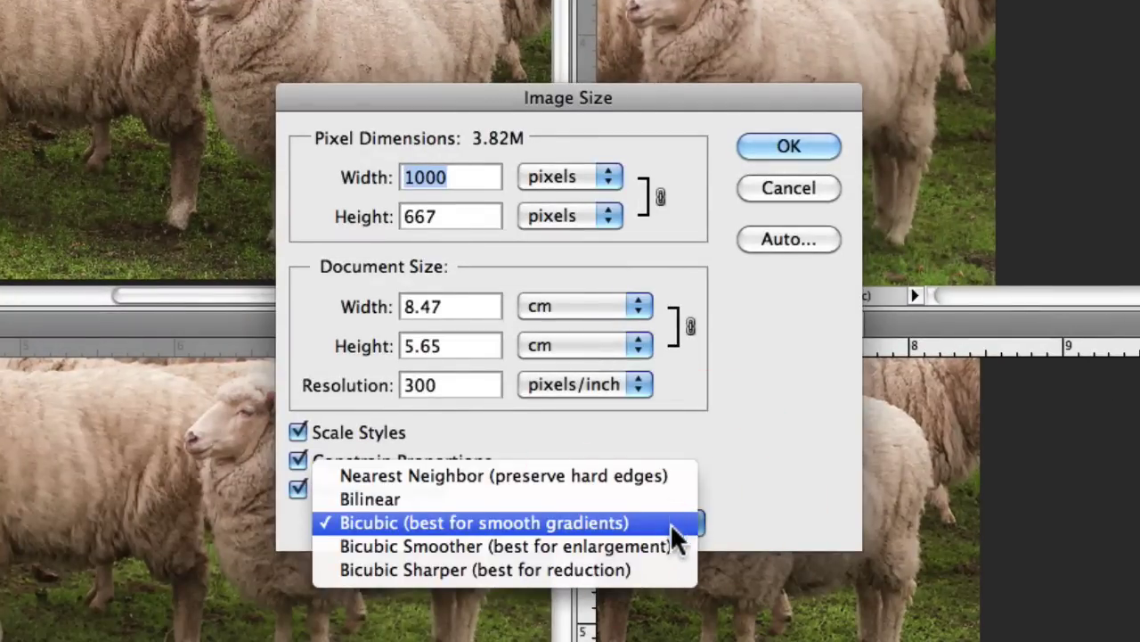